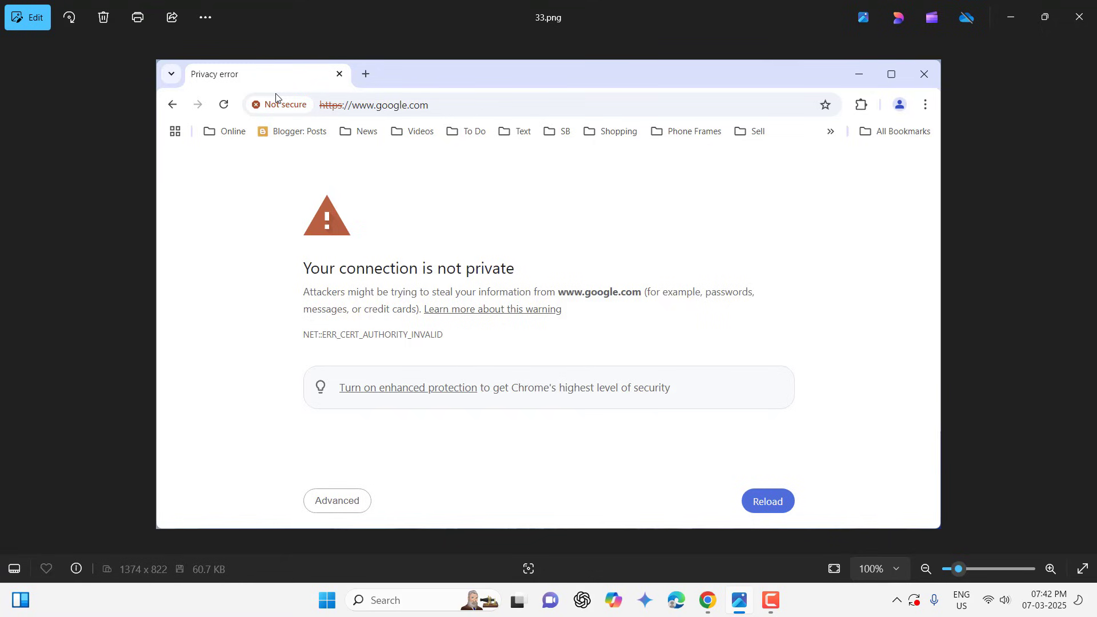
- Minimize the error screenshot and search the Start menu for the date and time settings
{"action": "left_click", "coordinate": [1003, 14]}
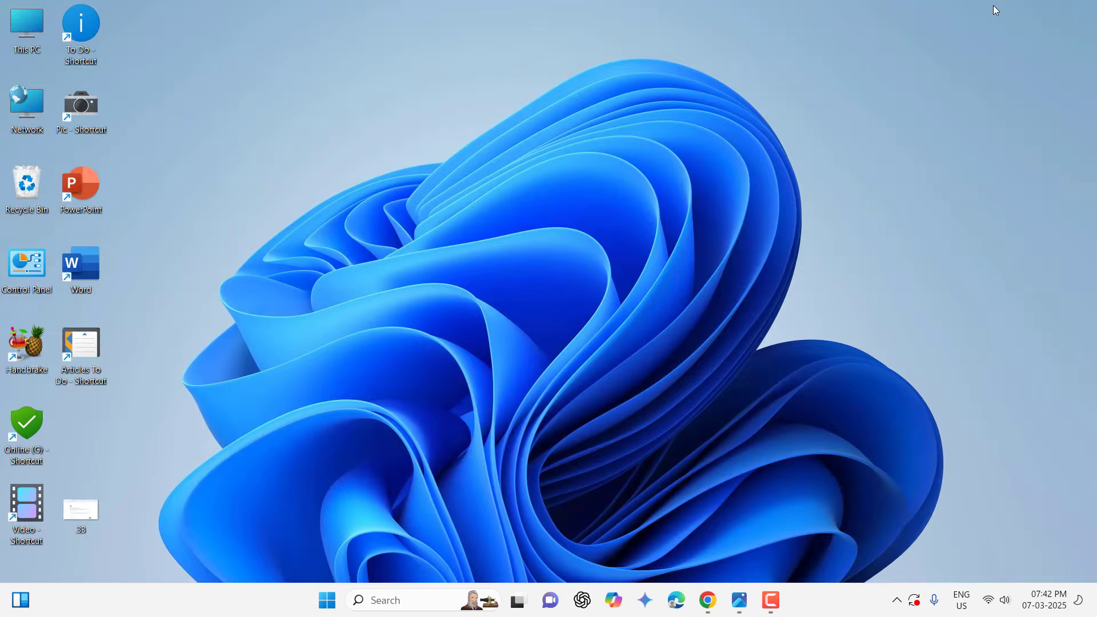
{"action": "key", "text": "super"}
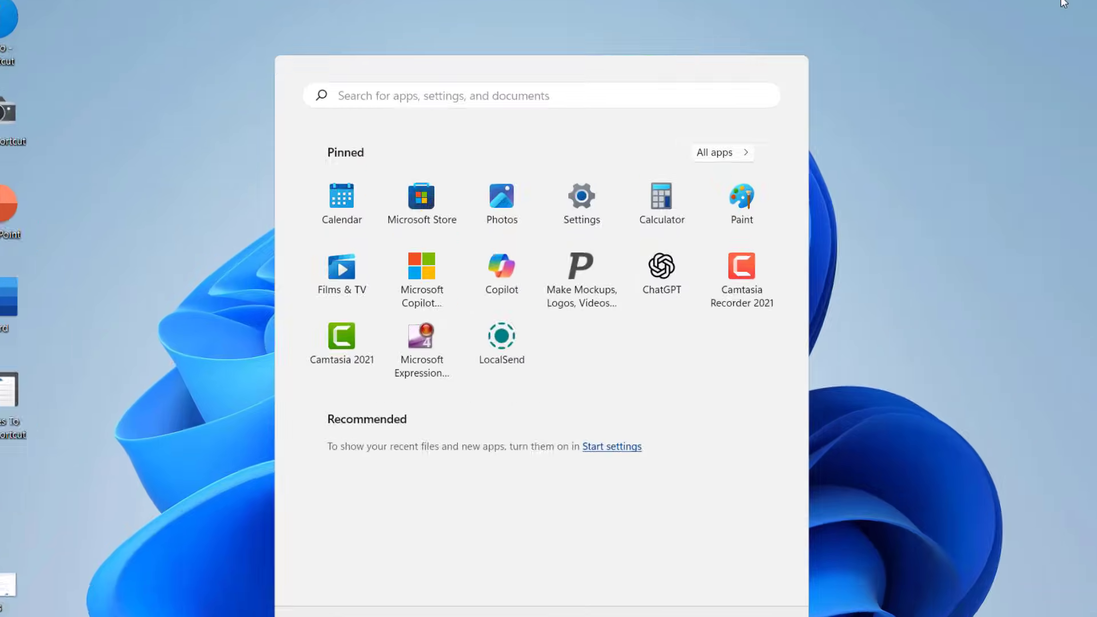
{"action": "type", "text": "date"}
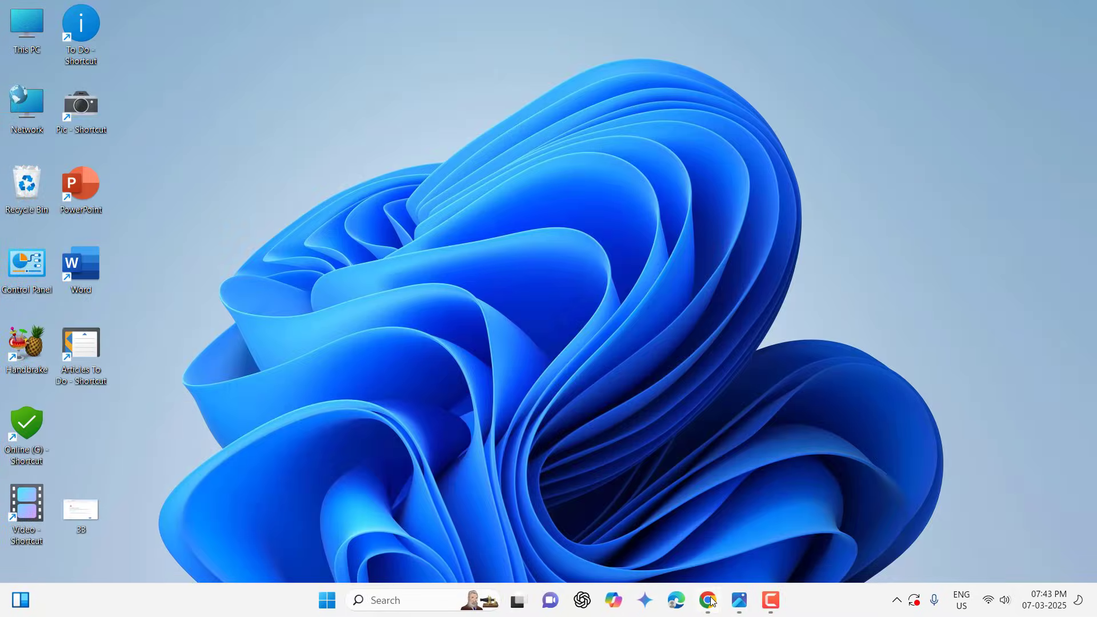
- Close Chrome's old security settings tab and bring the browser window back up
{"action": "left_click", "coordinate": [709, 600]}
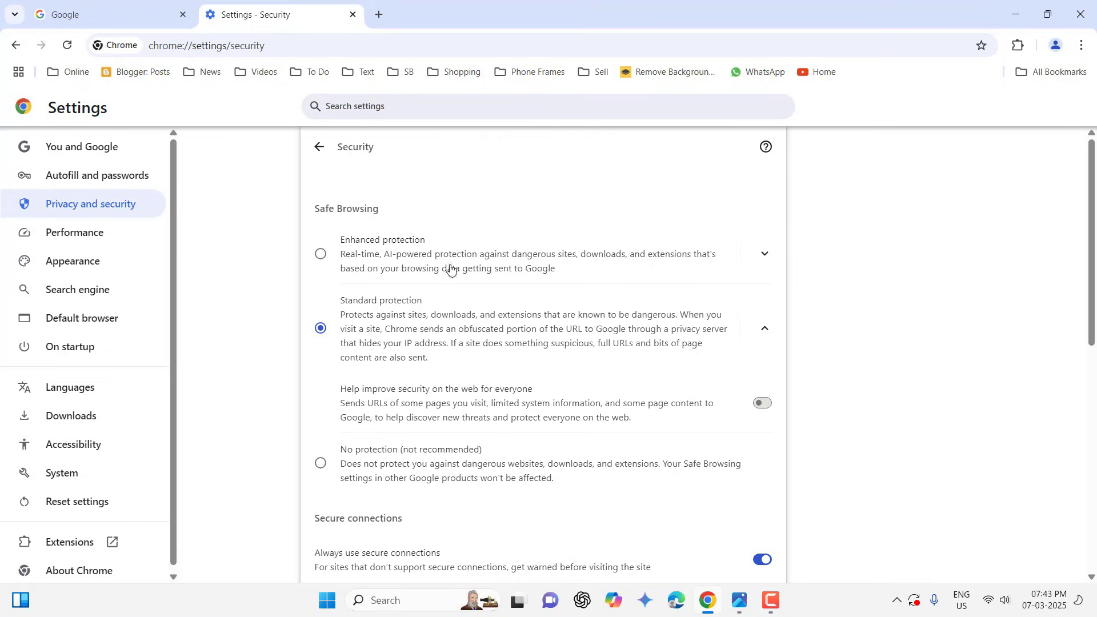
{"action": "left_click", "coordinate": [352, 14]}
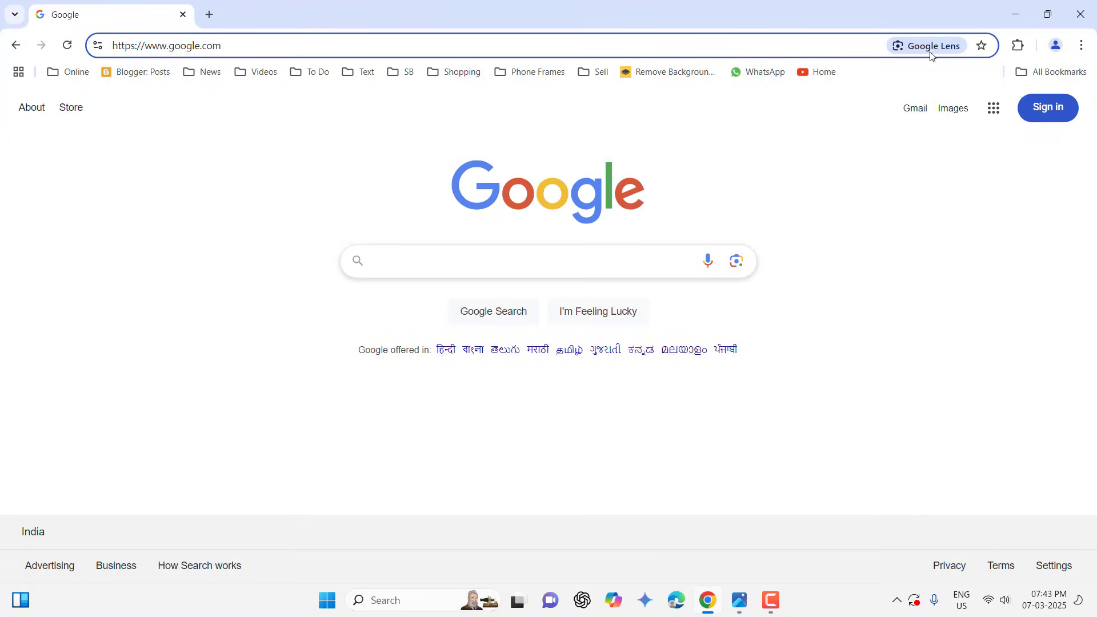
{"action": "left_click", "coordinate": [1018, 14]}
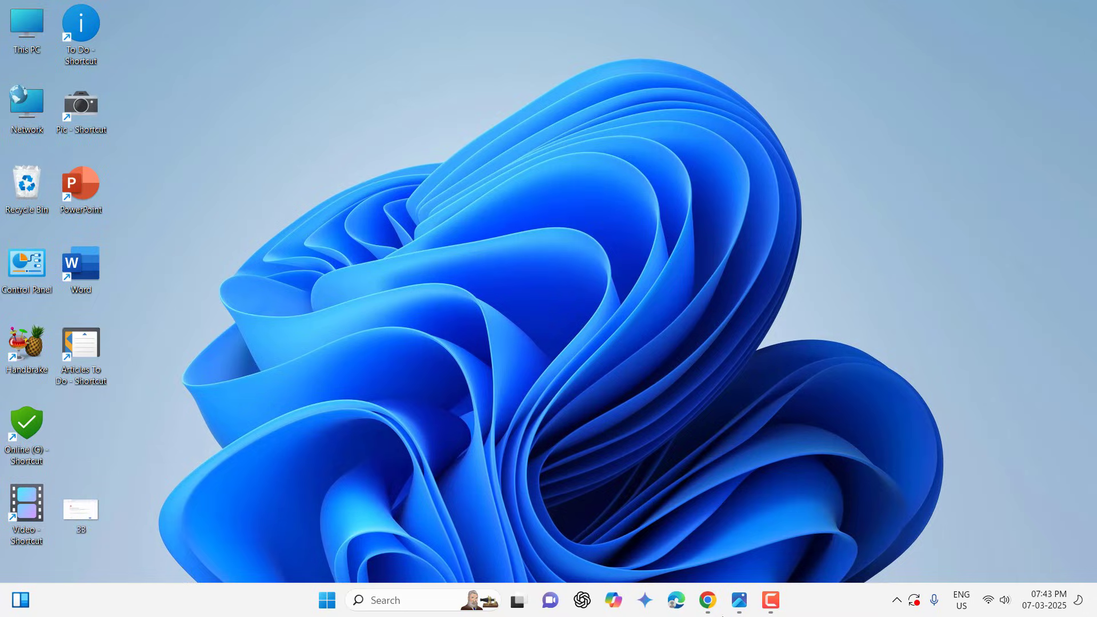
{"action": "left_click", "coordinate": [708, 600]}
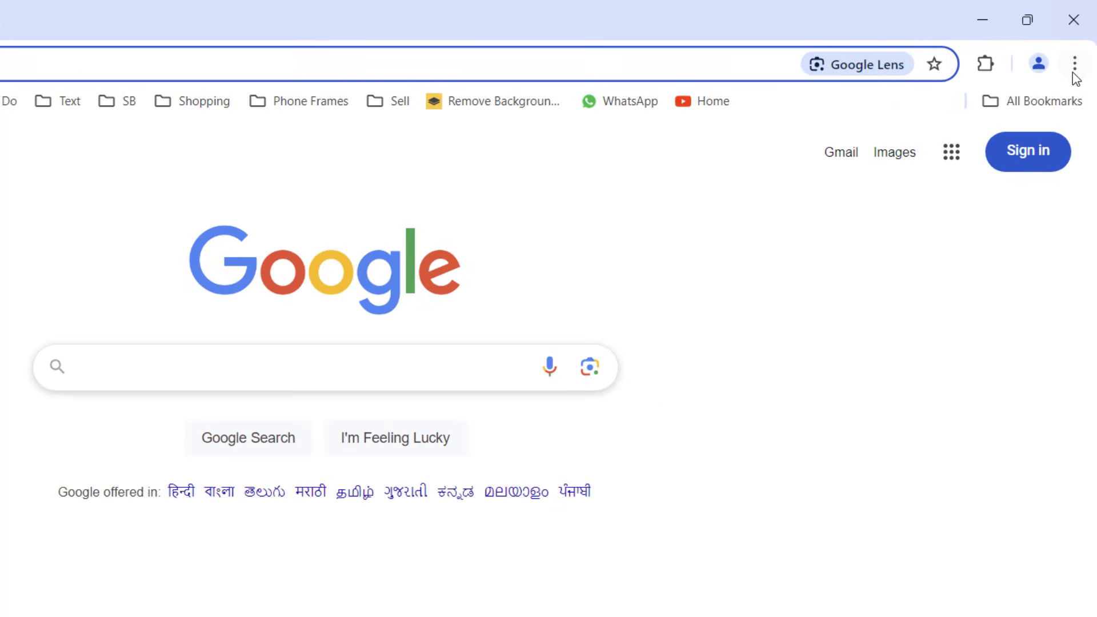
- Go to Chrome Settings > Privacy and security > Security and scroll to the secure-connection options
{"action": "left_click", "coordinate": [1074, 66]}
{"action": "left_click", "coordinate": [999, 82]}
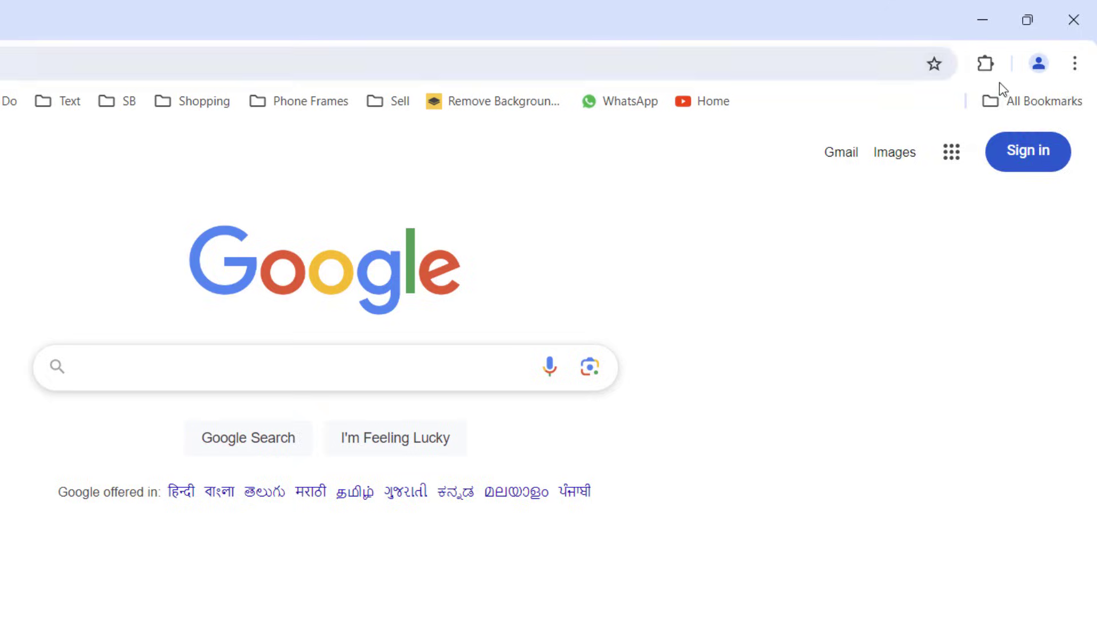
{"action": "left_click", "coordinate": [1074, 64]}
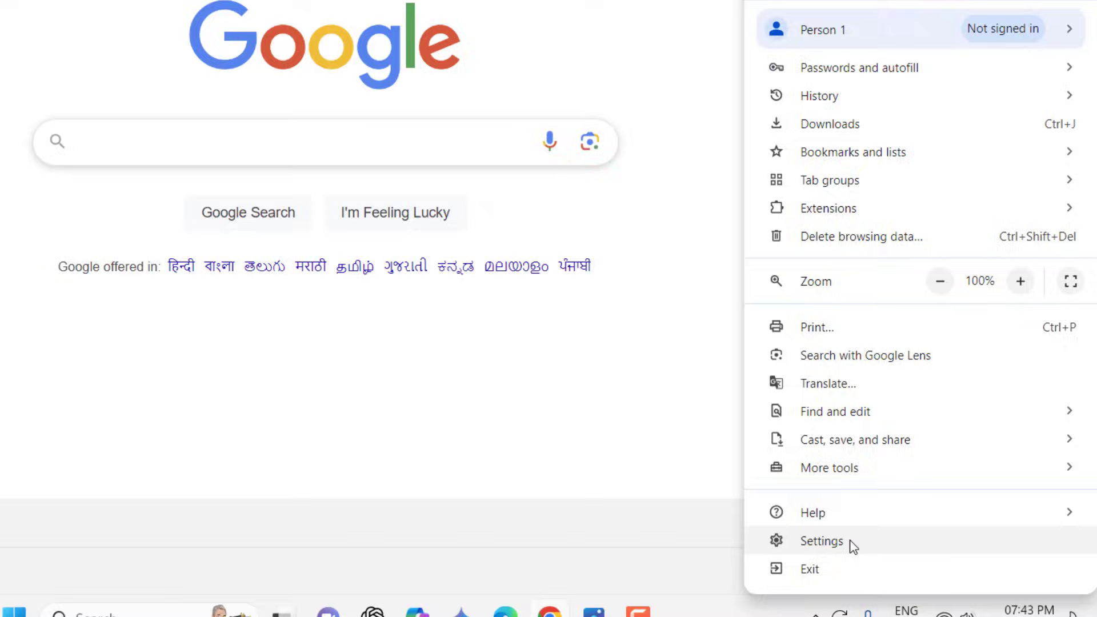
{"action": "left_click", "coordinate": [850, 541]}
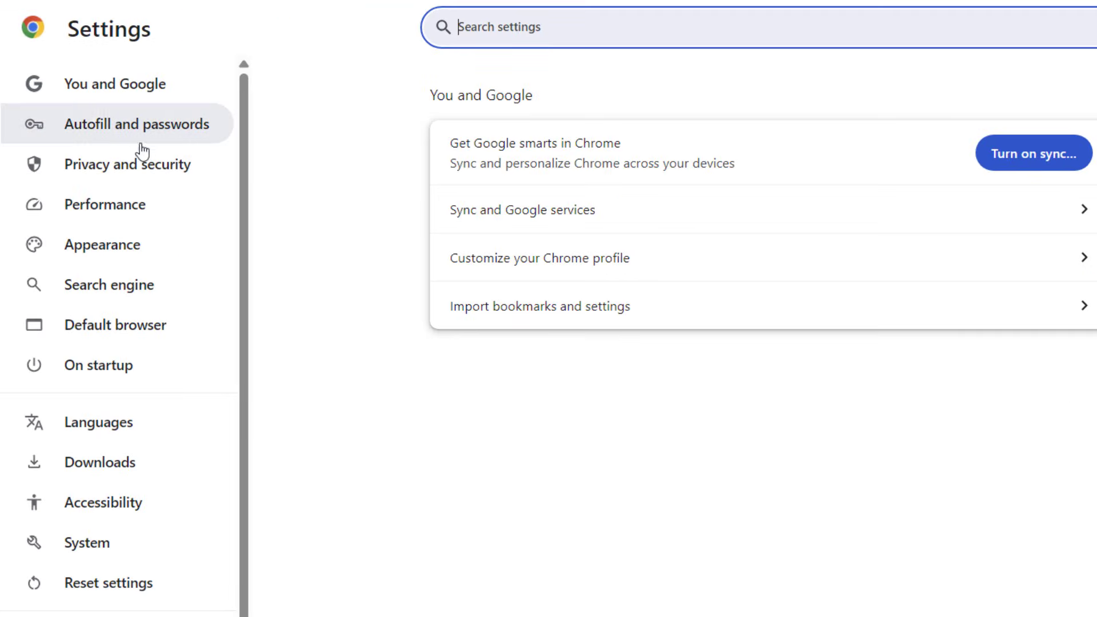
{"action": "left_click", "coordinate": [104, 173]}
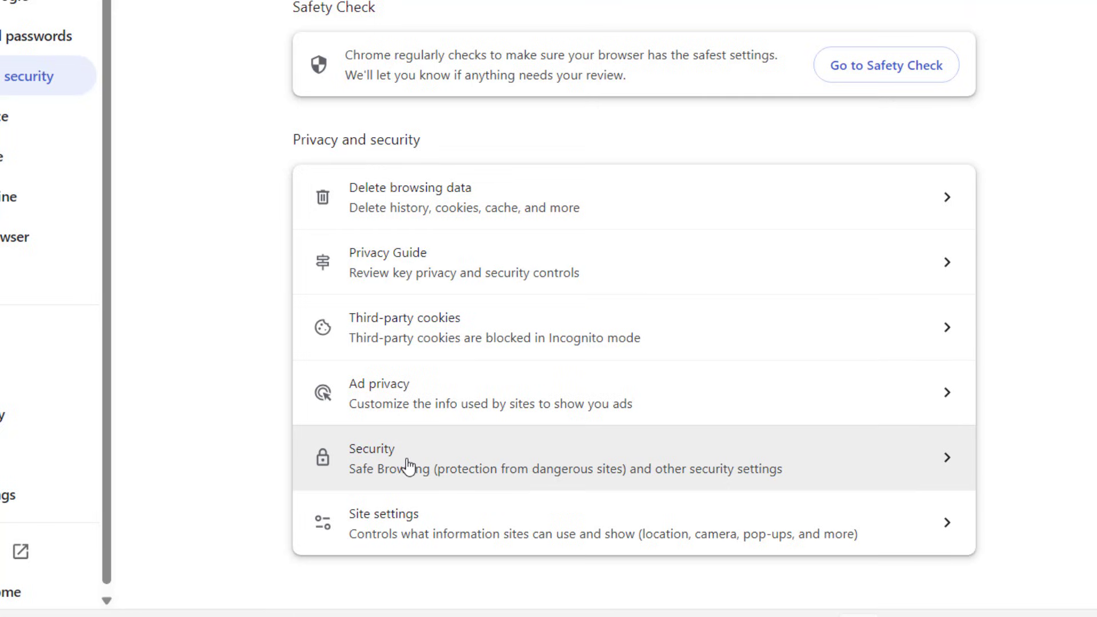
{"action": "left_click", "coordinate": [411, 465]}
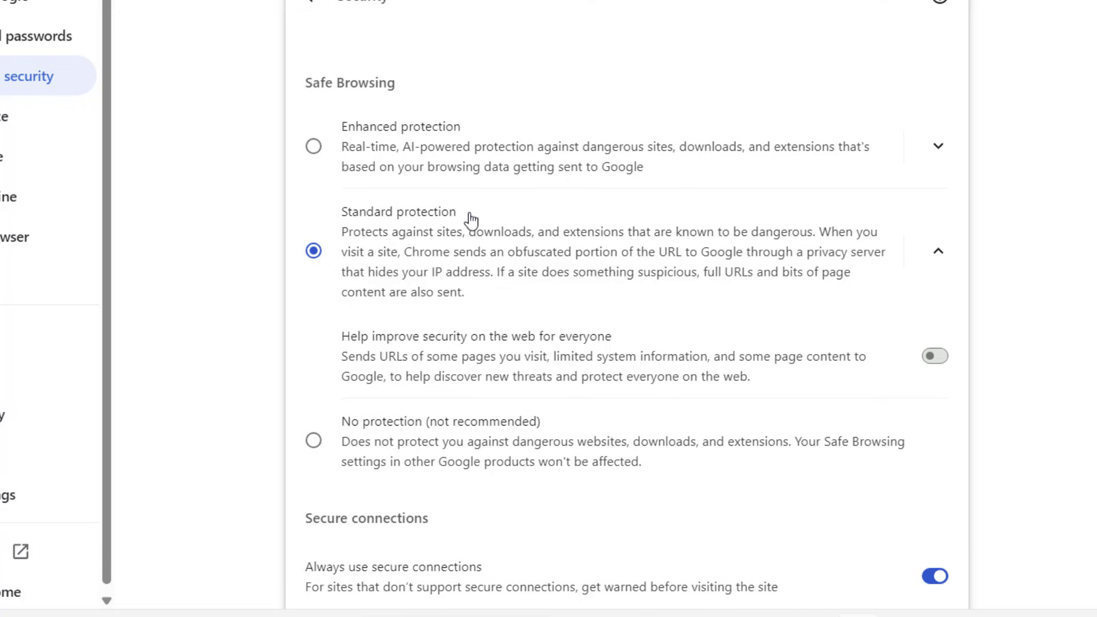
{"action": "scroll", "coordinate": [575, 278], "scroll_direction": "down", "scroll_amount": 1}
{"action": "scroll", "coordinate": [575, 278], "scroll_direction": "up", "scroll_amount": 1}
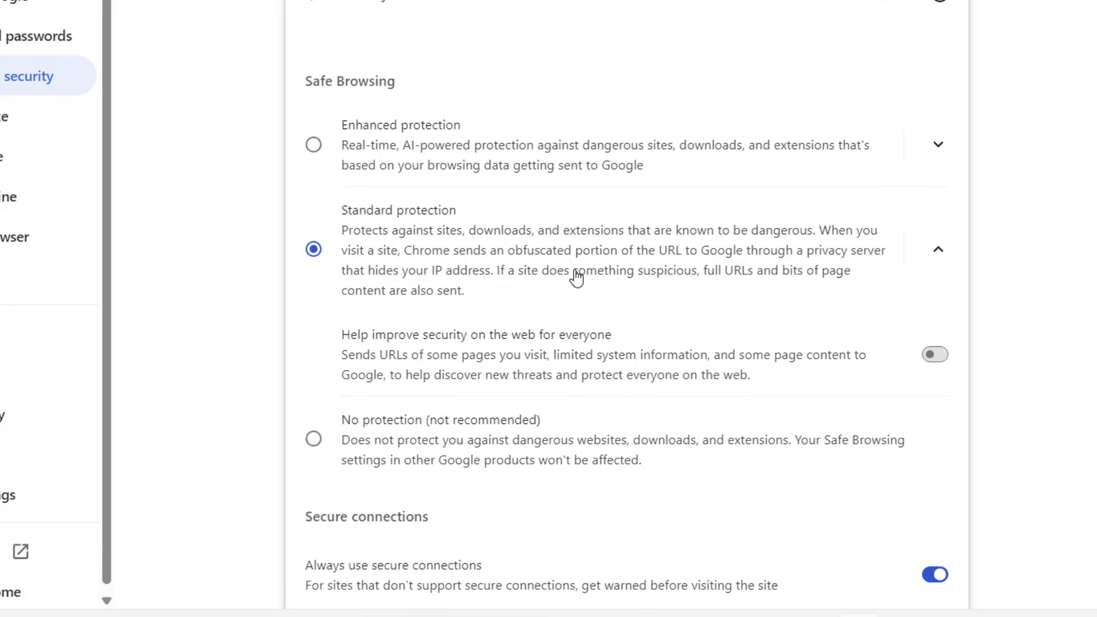
{"action": "scroll", "coordinate": [571, 276], "scroll_direction": "down", "scroll_amount": 5}
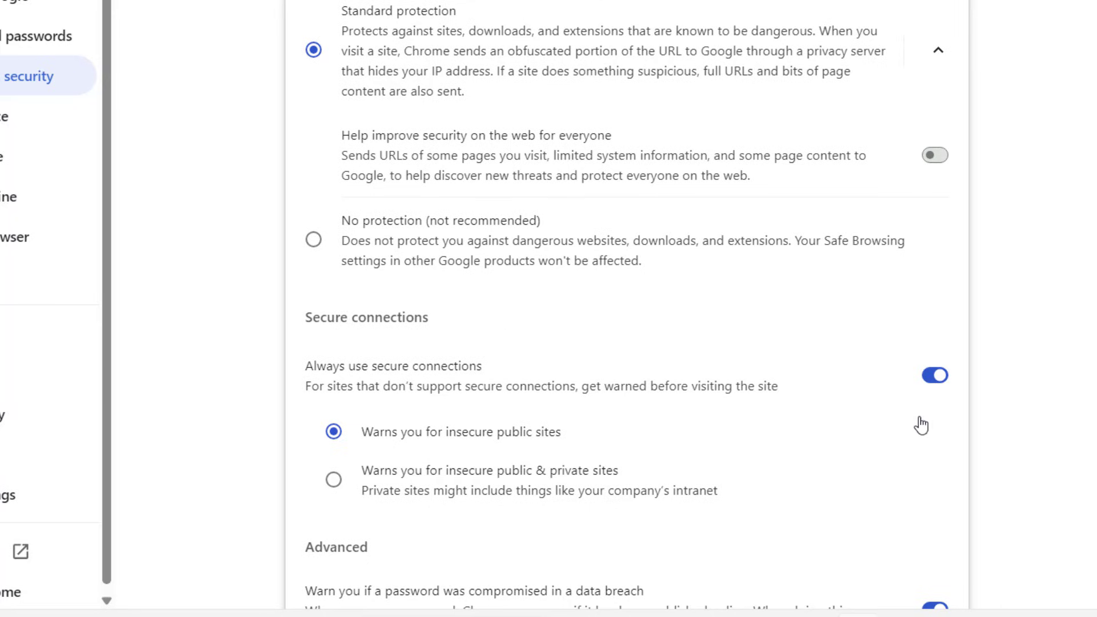
- Disable Always use secure connections and choose No protection, confirming the Turn off prompt
{"action": "left_click", "coordinate": [930, 383]}
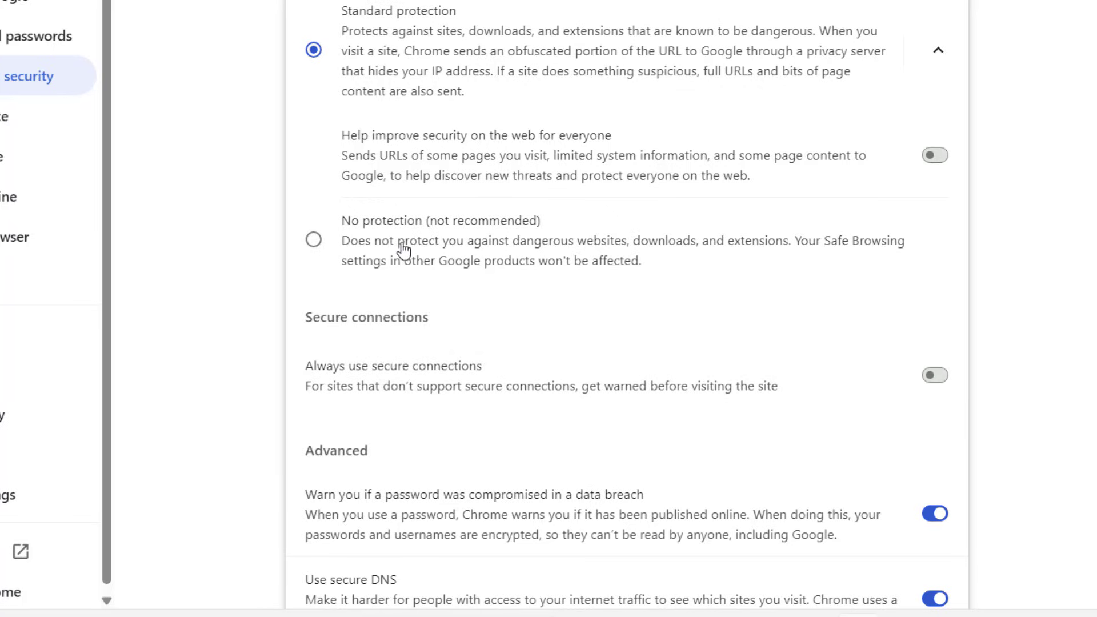
{"action": "left_click", "coordinate": [315, 245]}
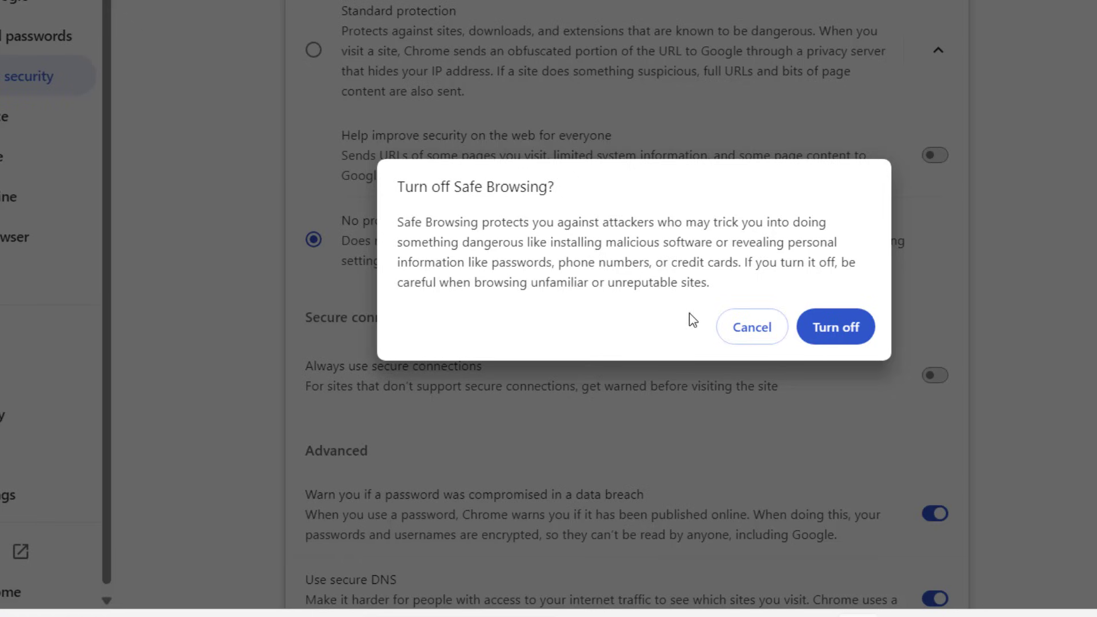
{"action": "left_click", "coordinate": [820, 337]}
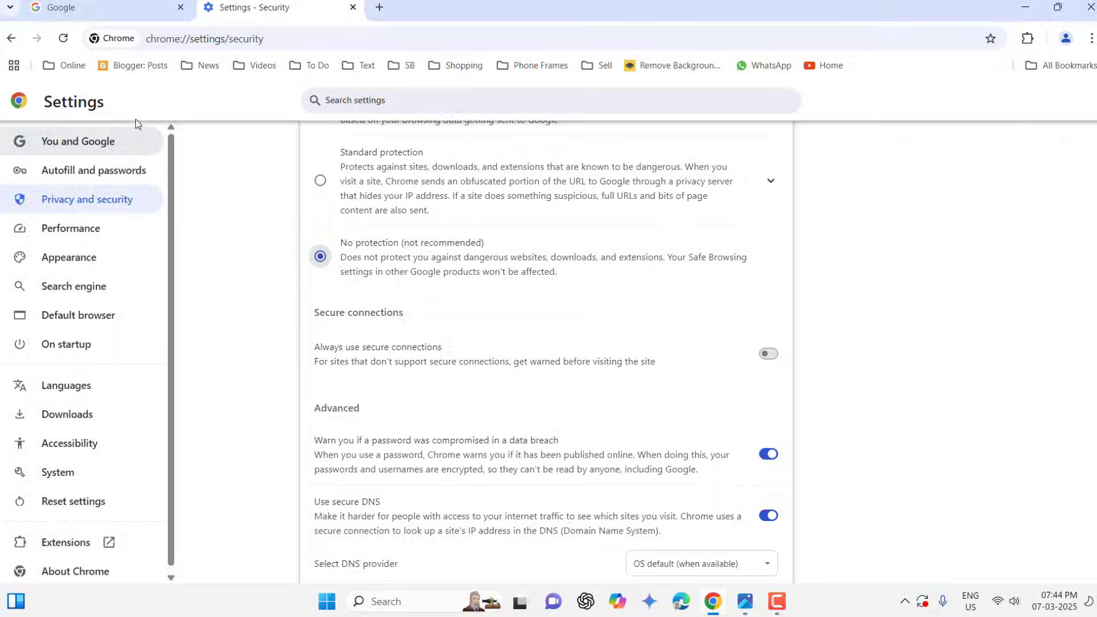
{"action": "left_click", "coordinate": [98, 16]}
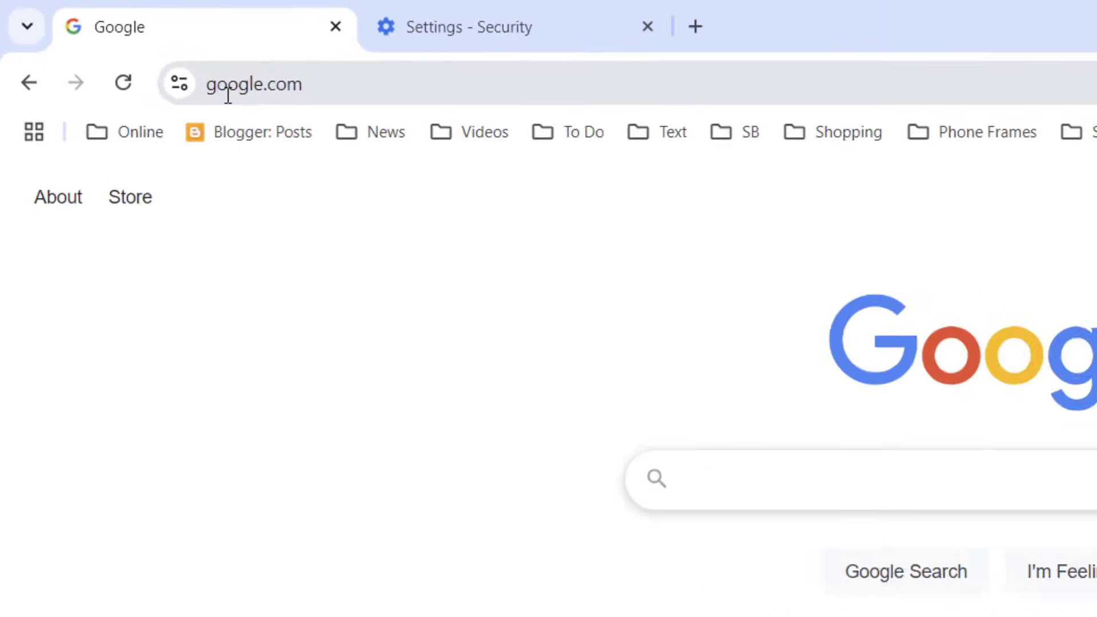
{"action": "left_click", "coordinate": [126, 51]}
{"action": "left_click", "coordinate": [418, 96]}
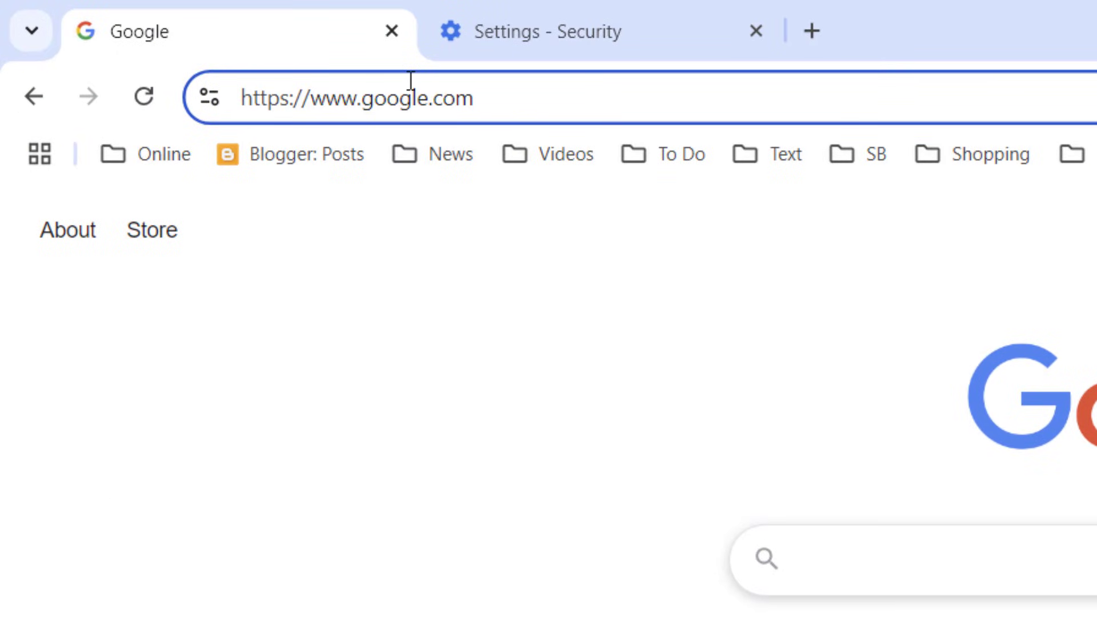
{"action": "key", "text": "Home"}
{"action": "key", "text": "Right"}
{"action": "key", "text": "Right"}
{"action": "key", "text": "Right"}
{"action": "key", "text": "Right"}
{"action": "key", "text": "Right"}
{"action": "key", "text": "BackSpace"}
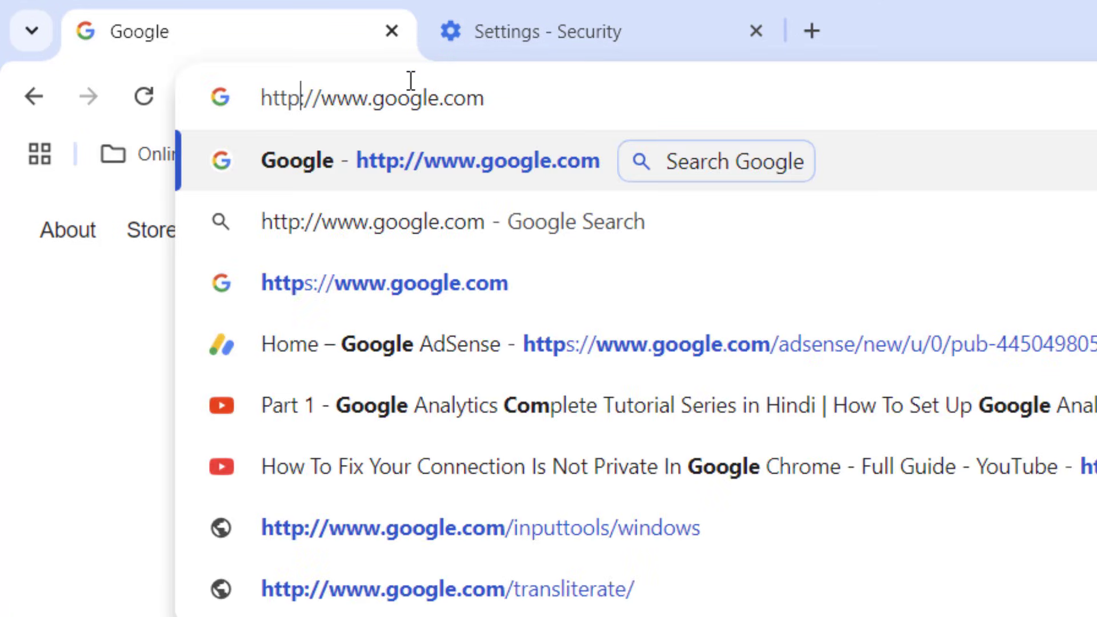
{"action": "key", "text": "Return"}
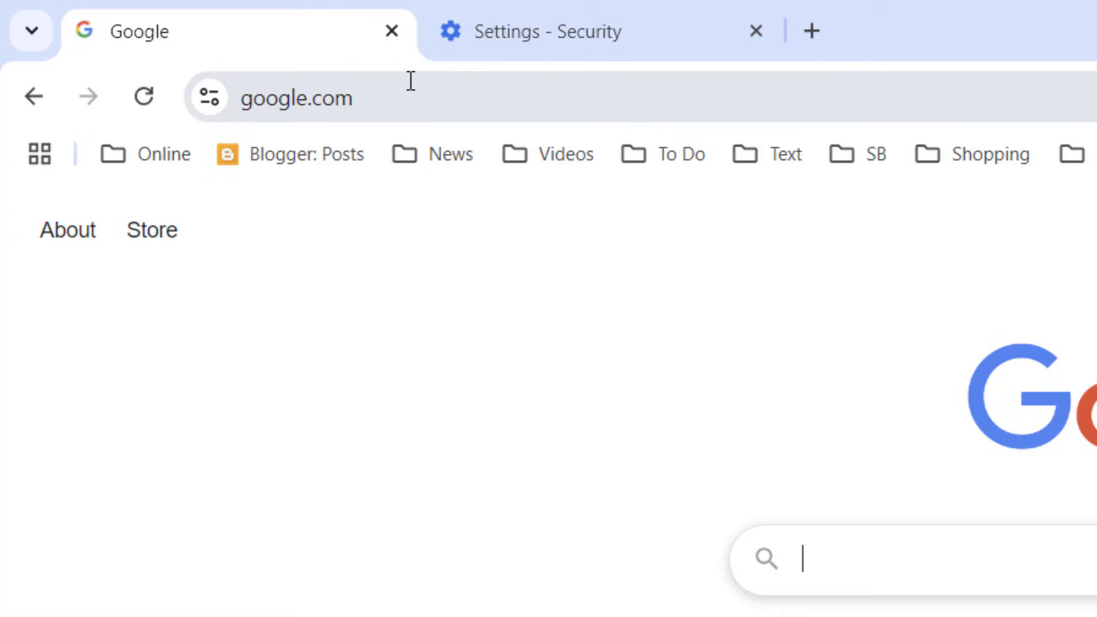
- Set Safe Browsing back to Standard protection, re-enable Always use secure connections, and close the Settings tab
{"action": "left_click", "coordinate": [594, 43]}
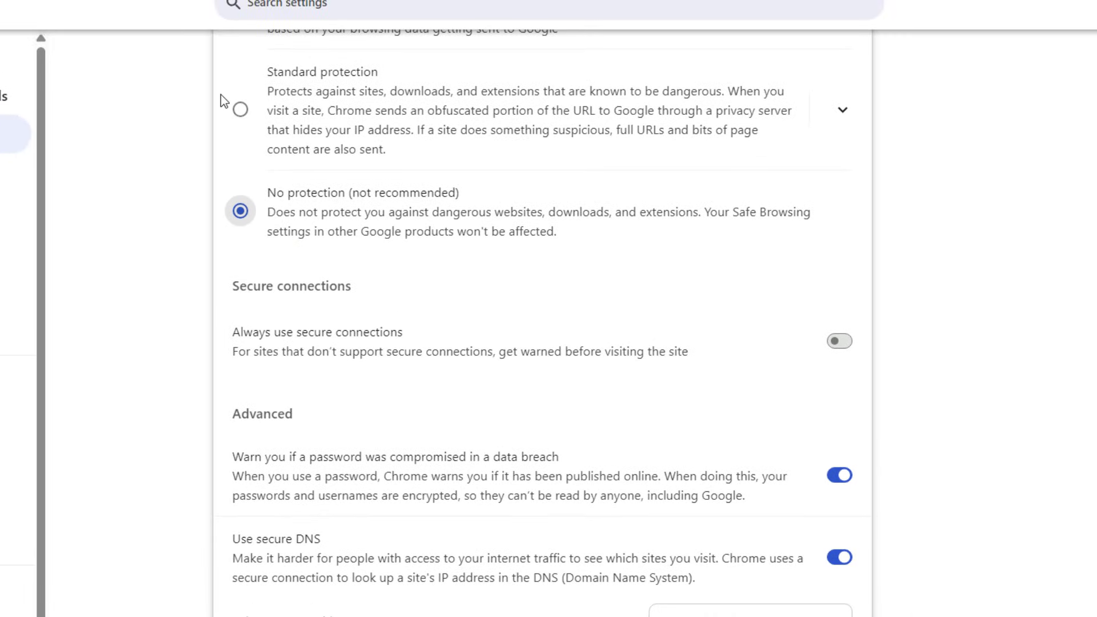
{"action": "left_click", "coordinate": [237, 112]}
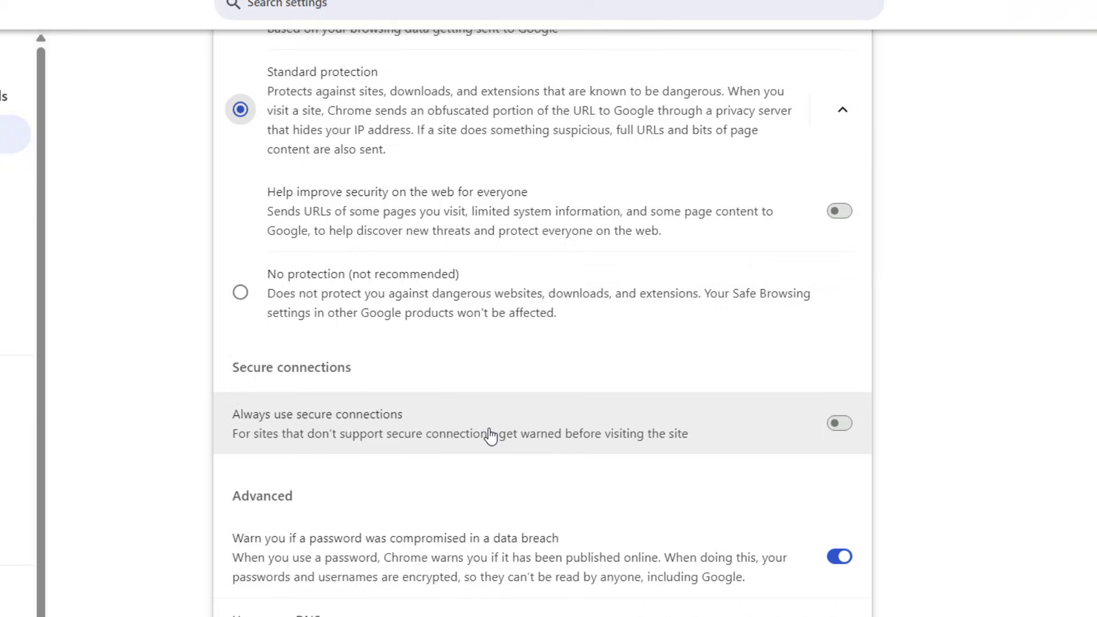
{"action": "left_click", "coordinate": [836, 435]}
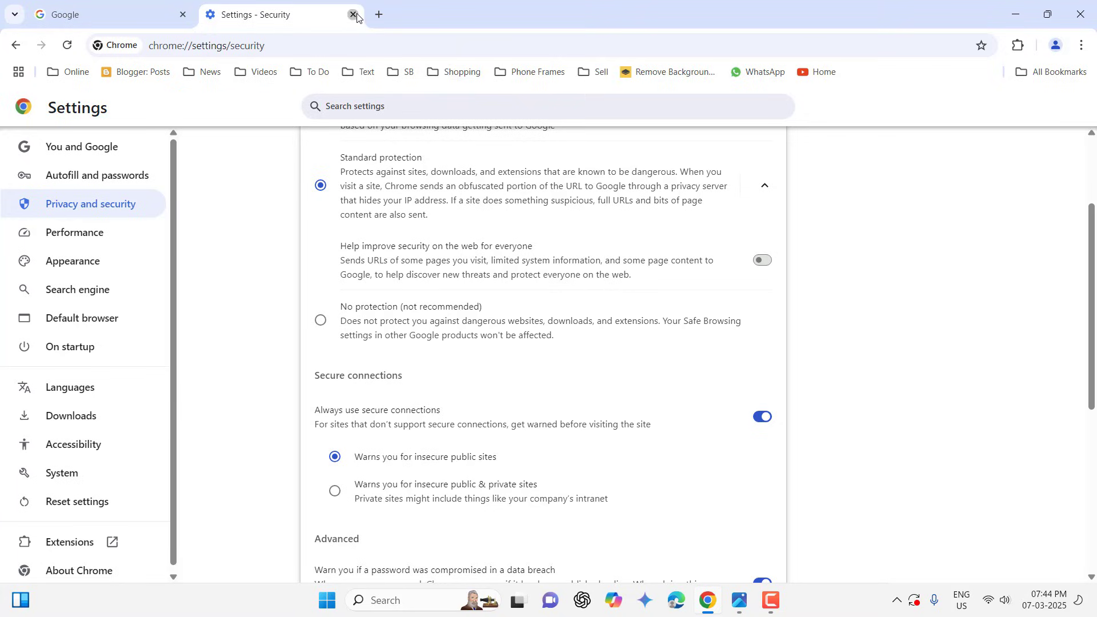
{"action": "left_click", "coordinate": [353, 14]}
- Minimize Chrome, open the Network icon's Properties, and show the list of network adapters
{"action": "left_click", "coordinate": [1090, 14]}
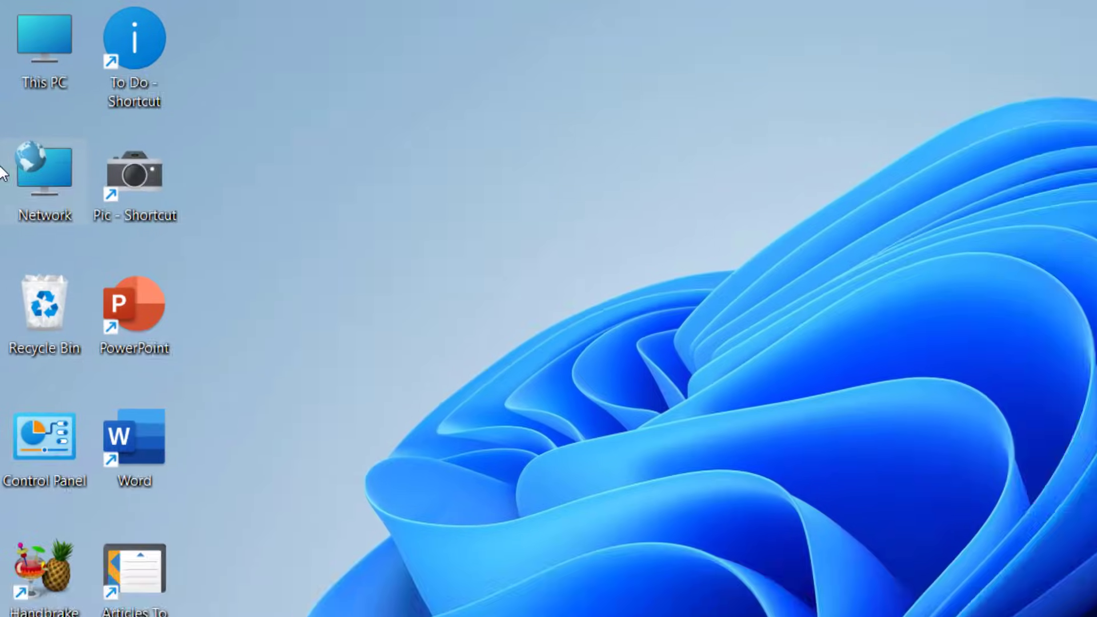
{"action": "right_click", "coordinate": [32, 197]}
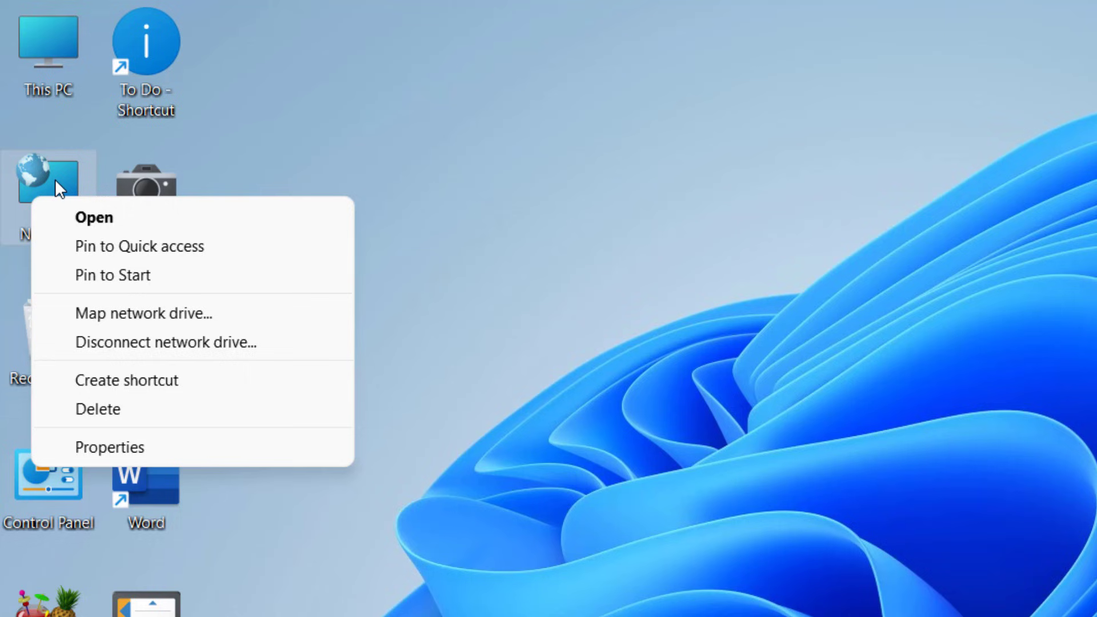
{"action": "left_click", "coordinate": [270, 446]}
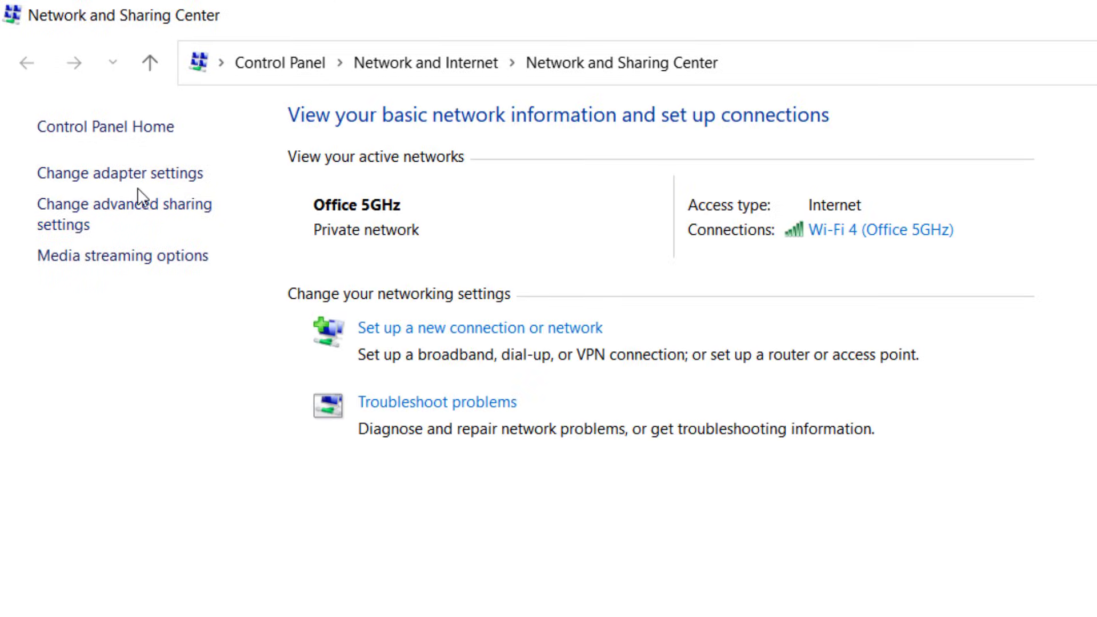
{"action": "left_click", "coordinate": [157, 175]}
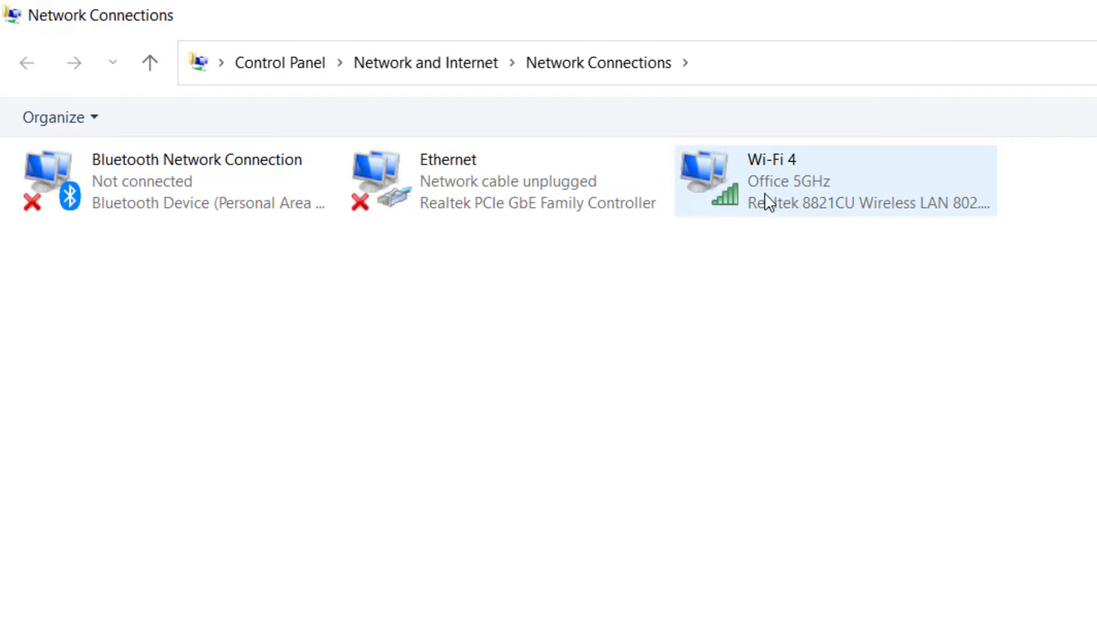
- In Wi-Fi 4's IPv4 properties, switch to manual DNS servers 8.8.8.8 and 8.8.4.4
{"action": "right_click", "coordinate": [784, 201]}
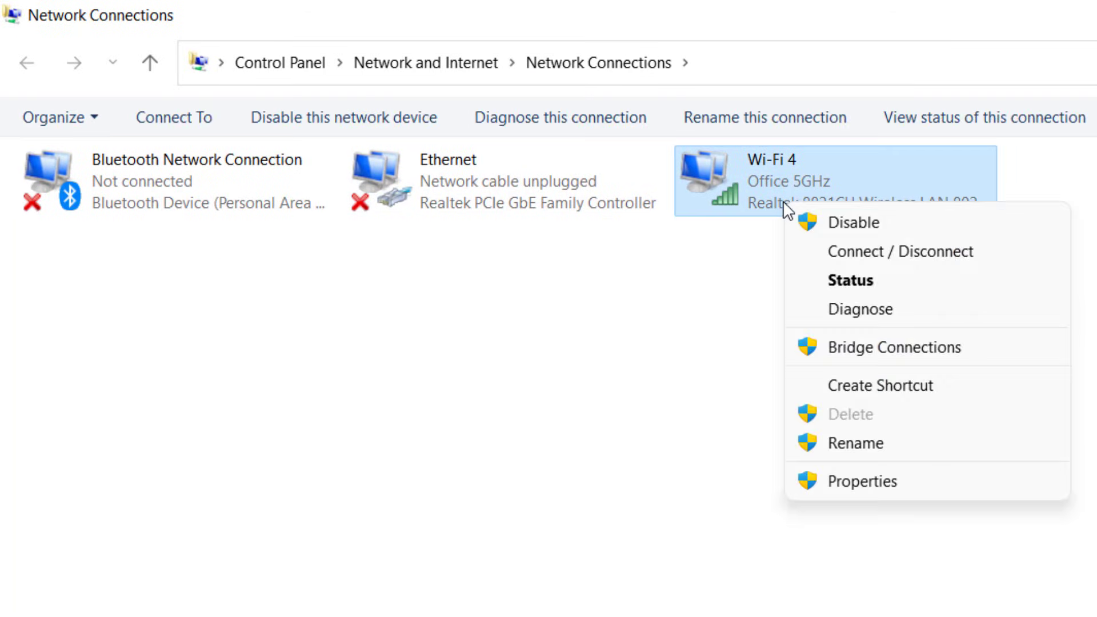
{"action": "left_click", "coordinate": [988, 481]}
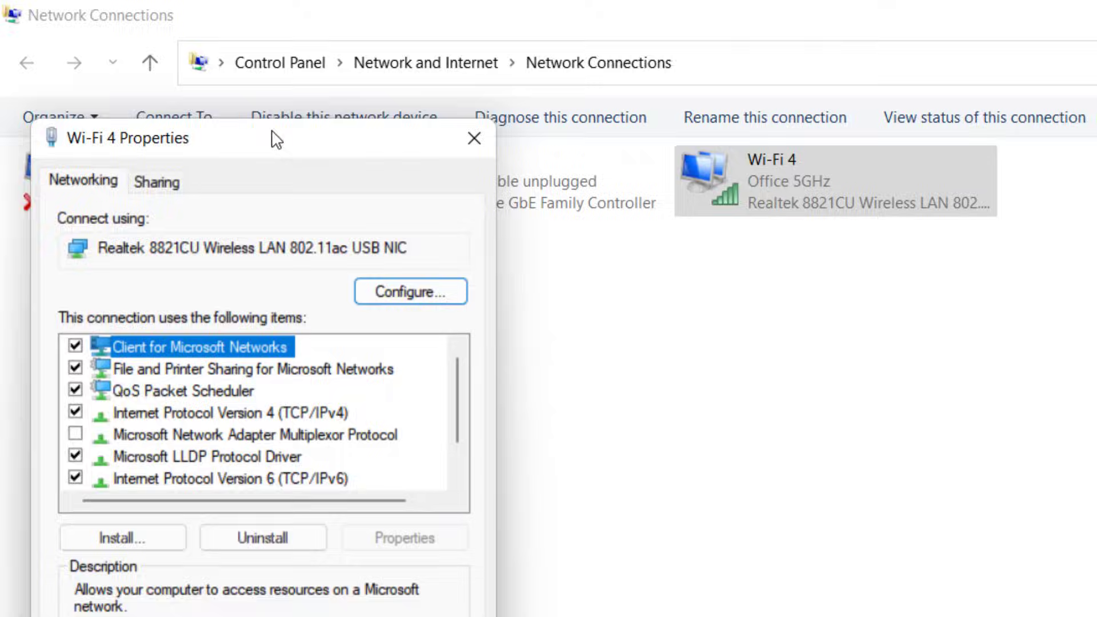
{"action": "left_click_drag", "start_coordinate": [276, 140], "coordinate": [684, 249]}
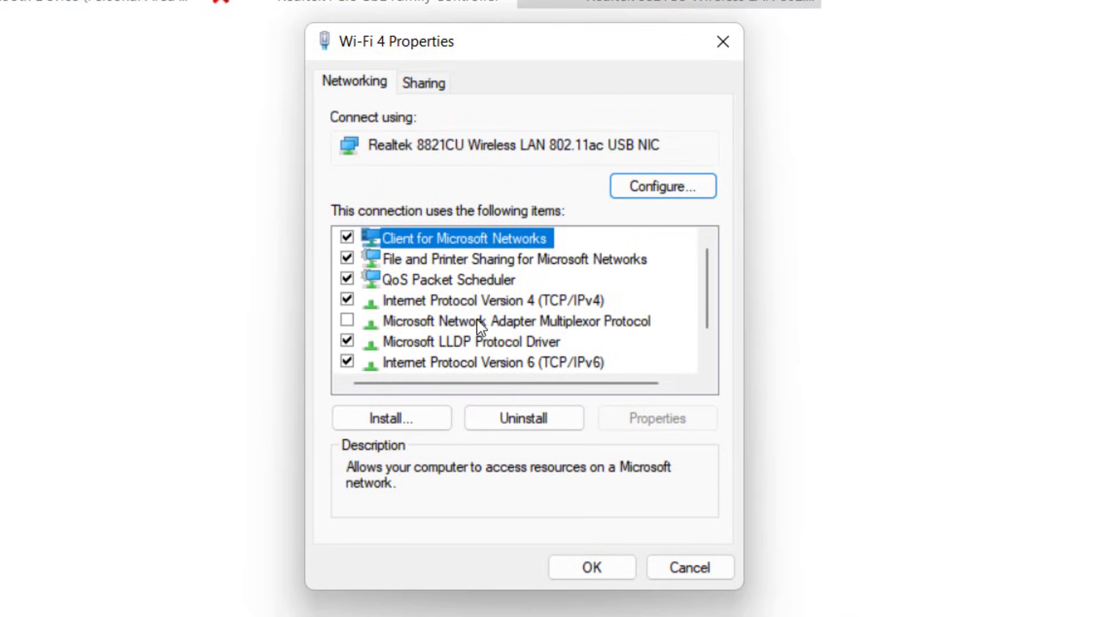
{"action": "left_click", "coordinate": [400, 319]}
{"action": "left_click", "coordinate": [429, 301]}
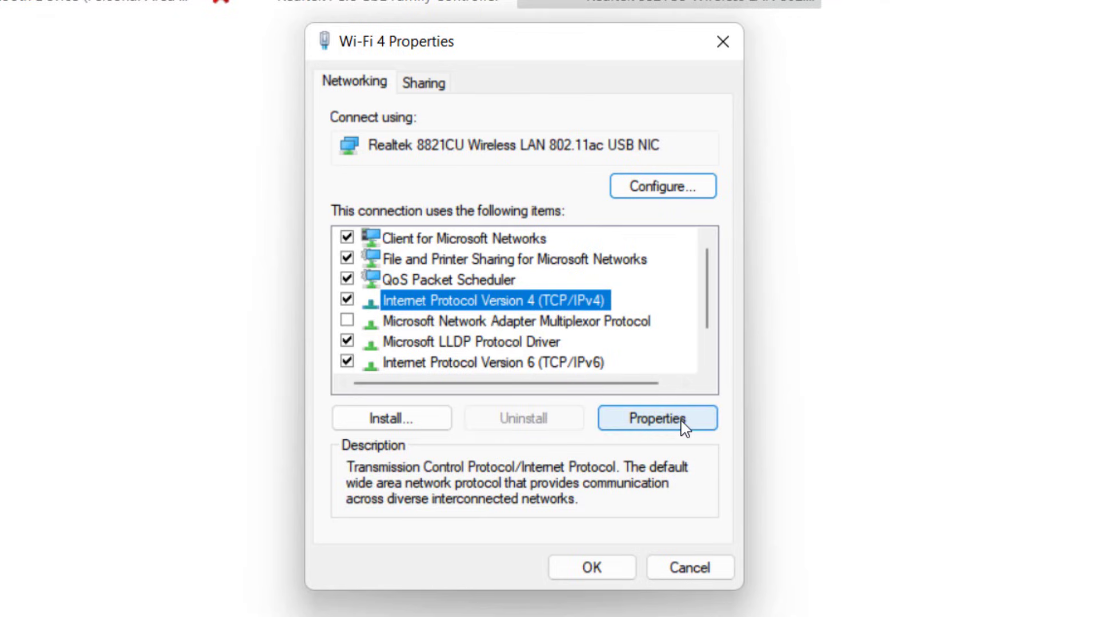
{"action": "left_click", "coordinate": [684, 428]}
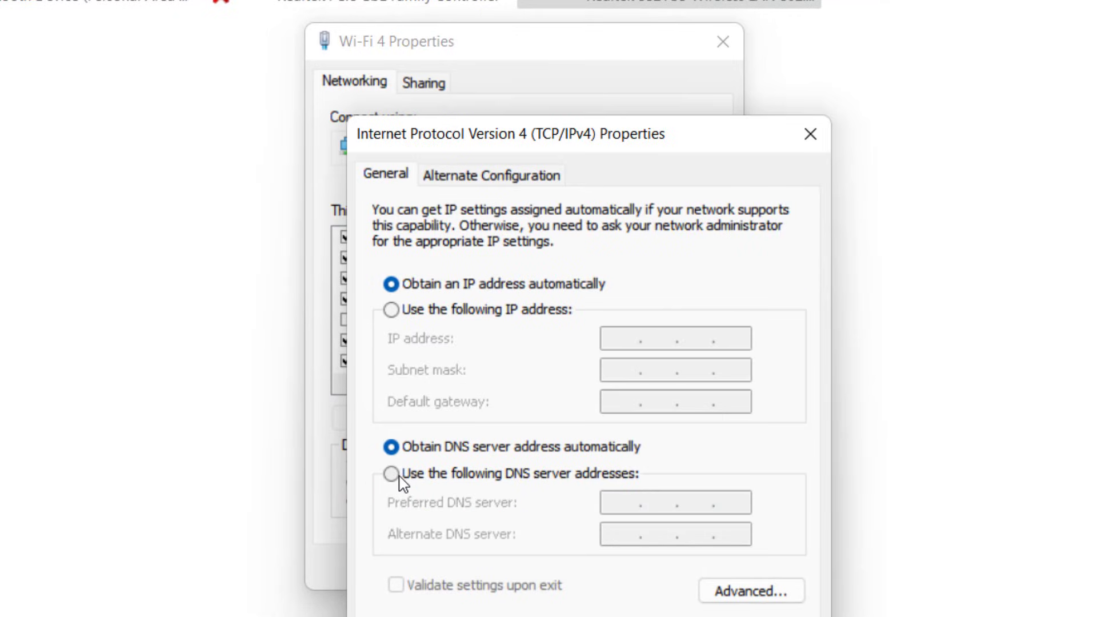
{"action": "left_click", "coordinate": [449, 477]}
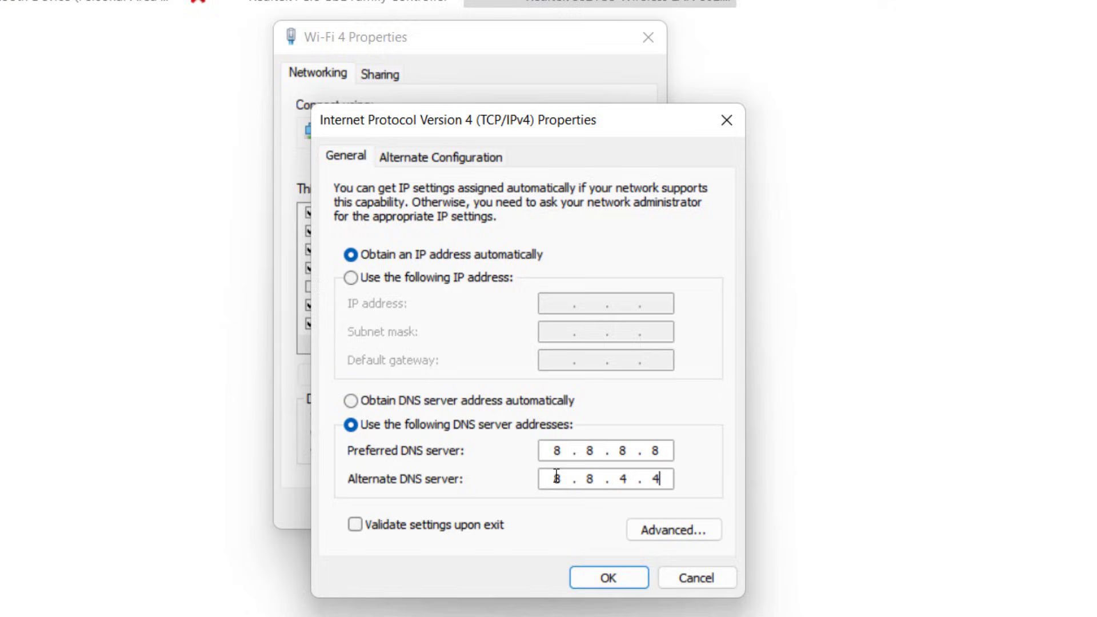
- Apply the DNS changes, close the network windows, then briefly restore and minimize Chrome
{"action": "left_click", "coordinate": [590, 588]}
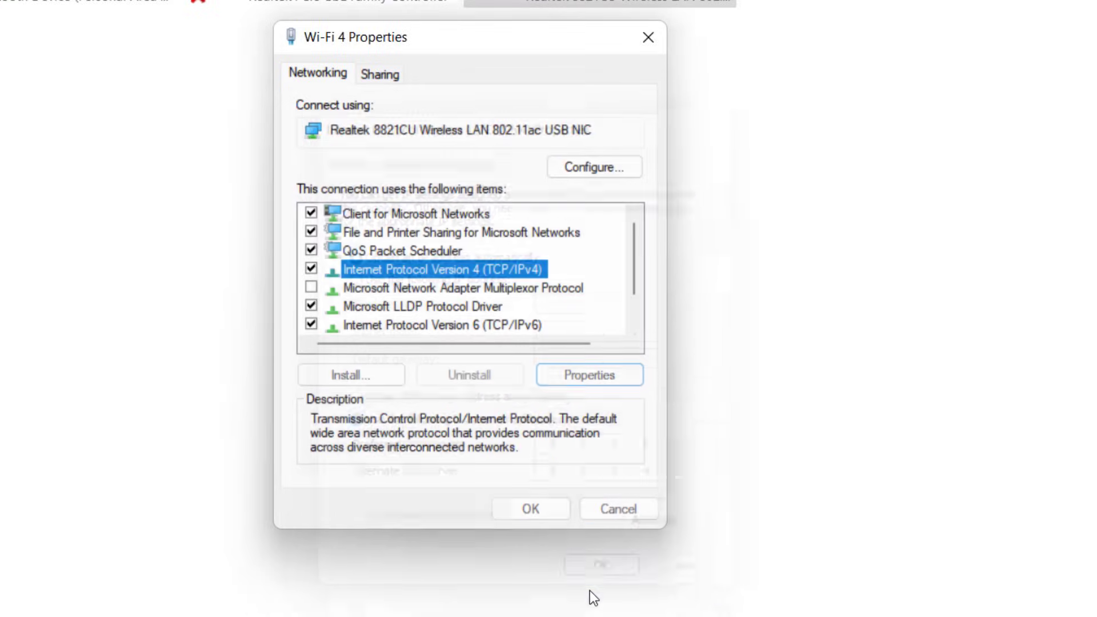
{"action": "left_click", "coordinate": [540, 516]}
{"action": "key", "text": "alt+F4"}
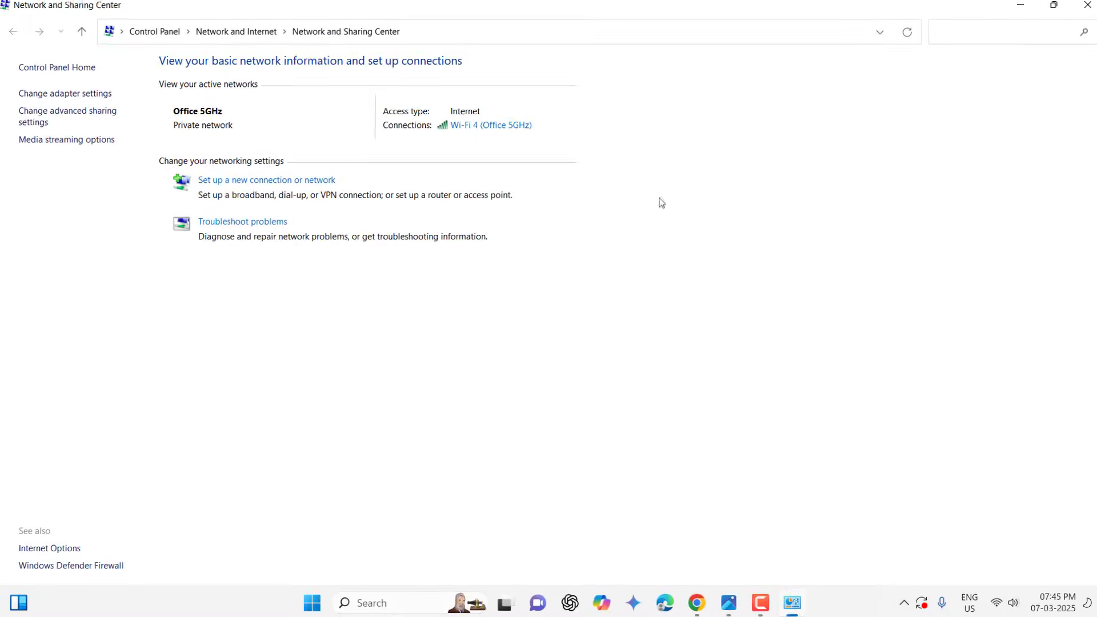
{"action": "key", "text": "alt+F4"}
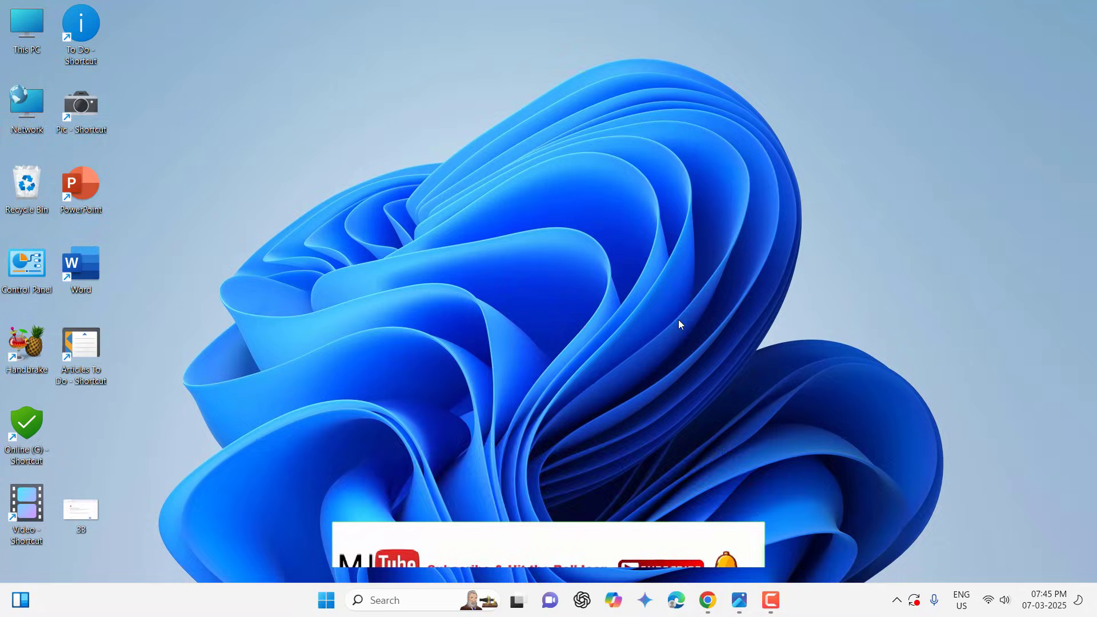
{"action": "left_click", "coordinate": [712, 611]}
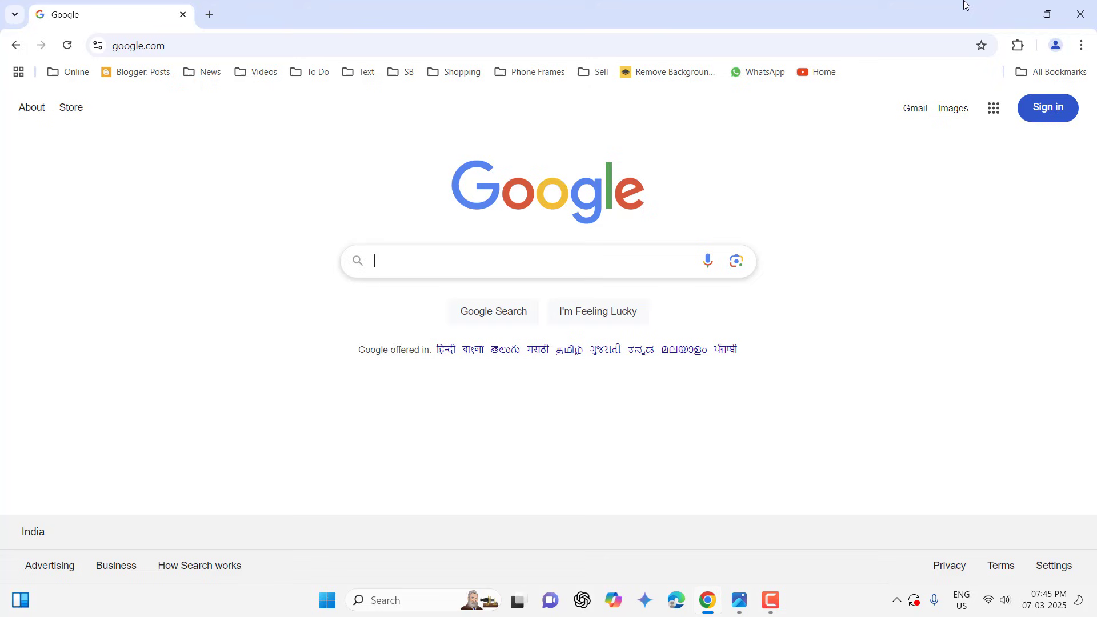
{"action": "left_click", "coordinate": [1017, 17]}
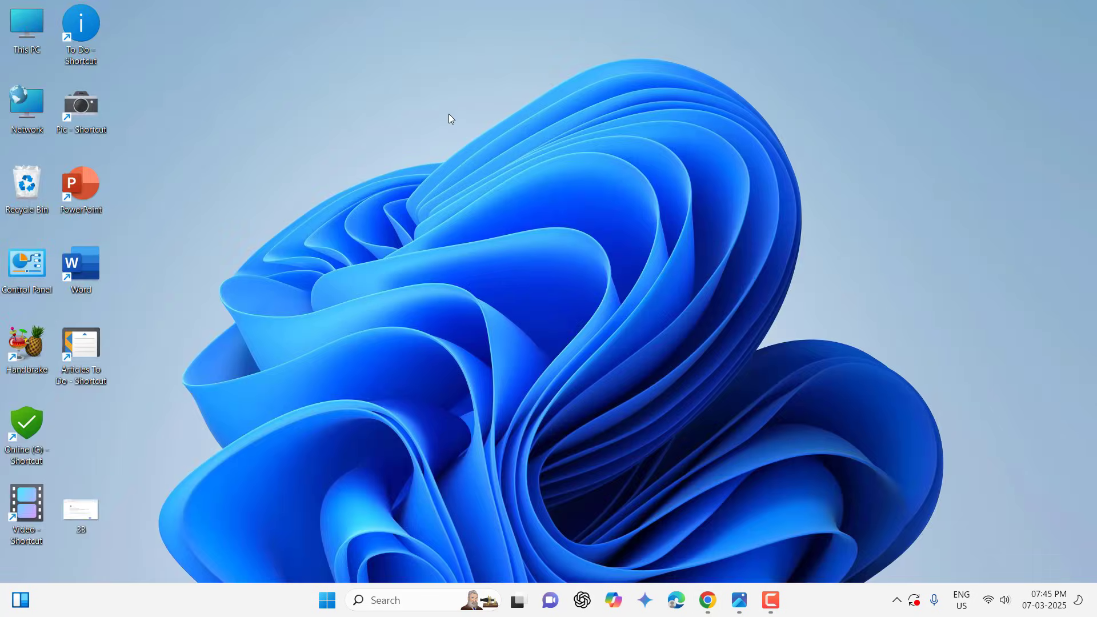
{"action": "key", "text": "super"}
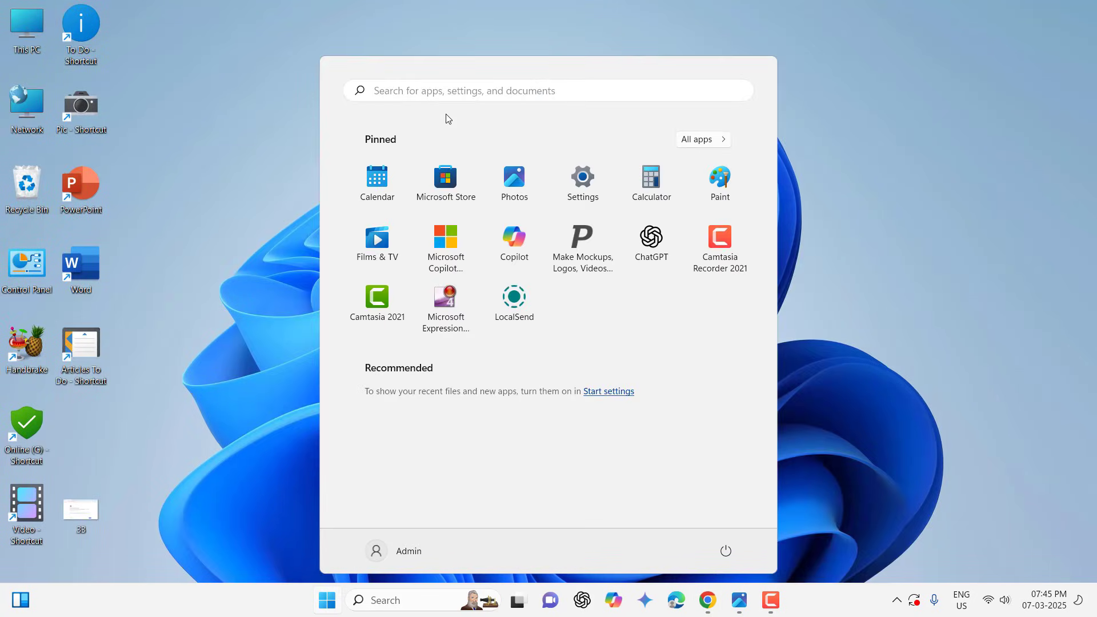
{"action": "type", "text": "vpn"}
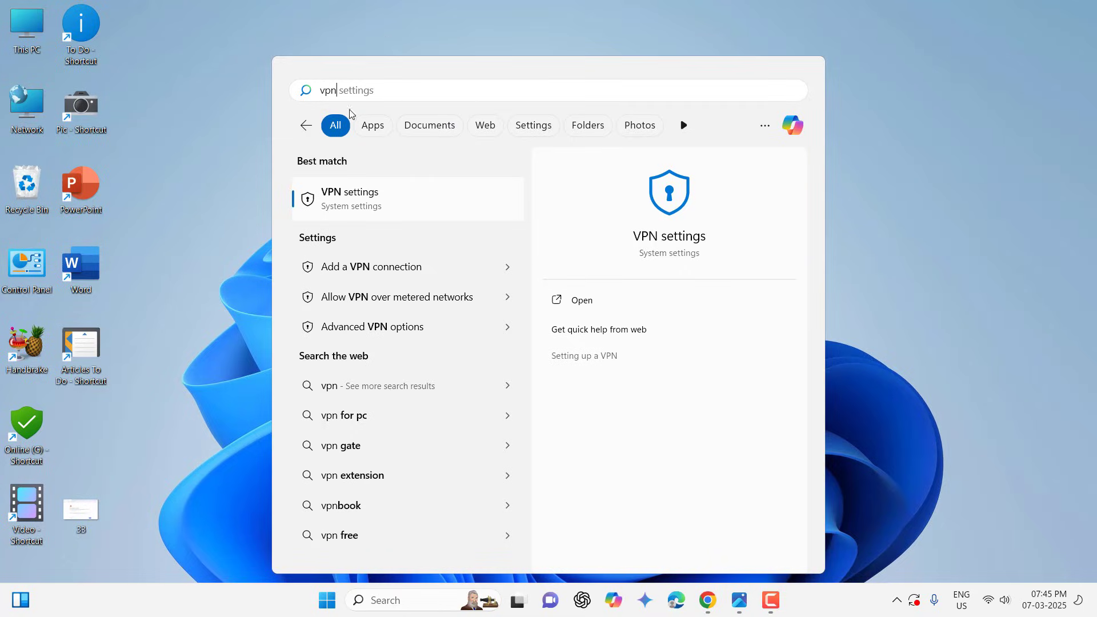
{"action": "left_click", "coordinate": [408, 201]}
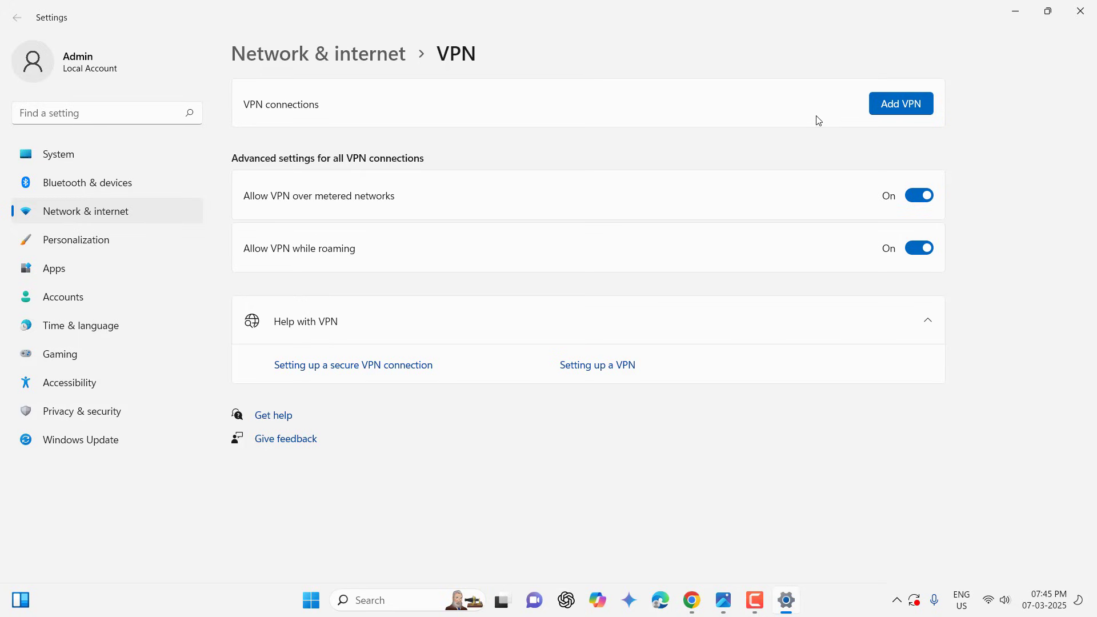
{"action": "left_click", "coordinate": [1080, 11]}
{"action": "key", "text": "super"}
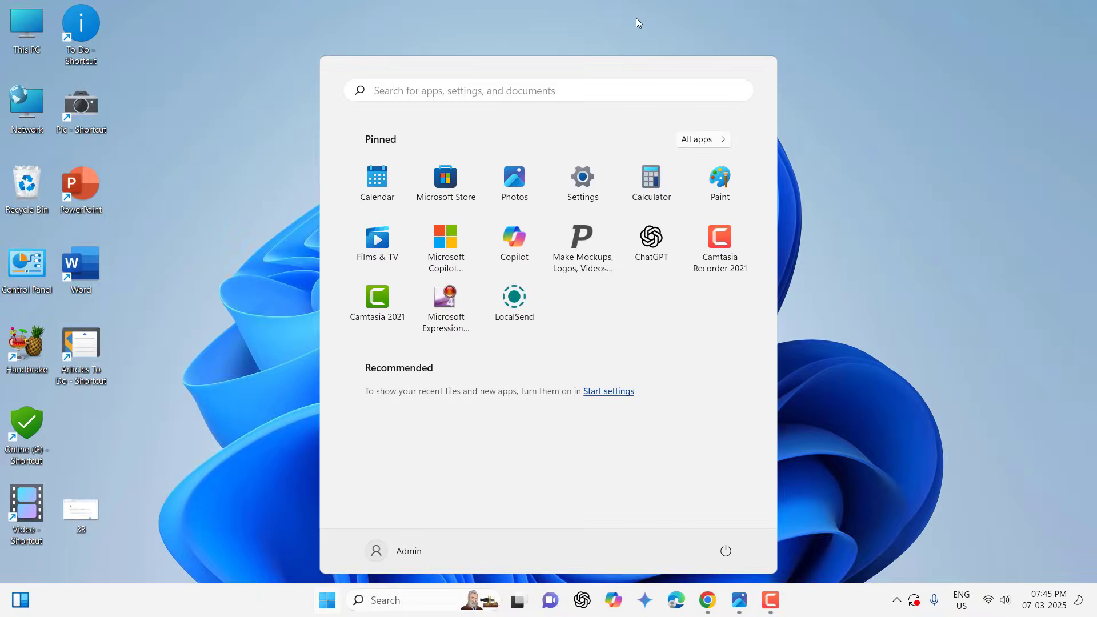
{"action": "type", "text": "winxdows"}
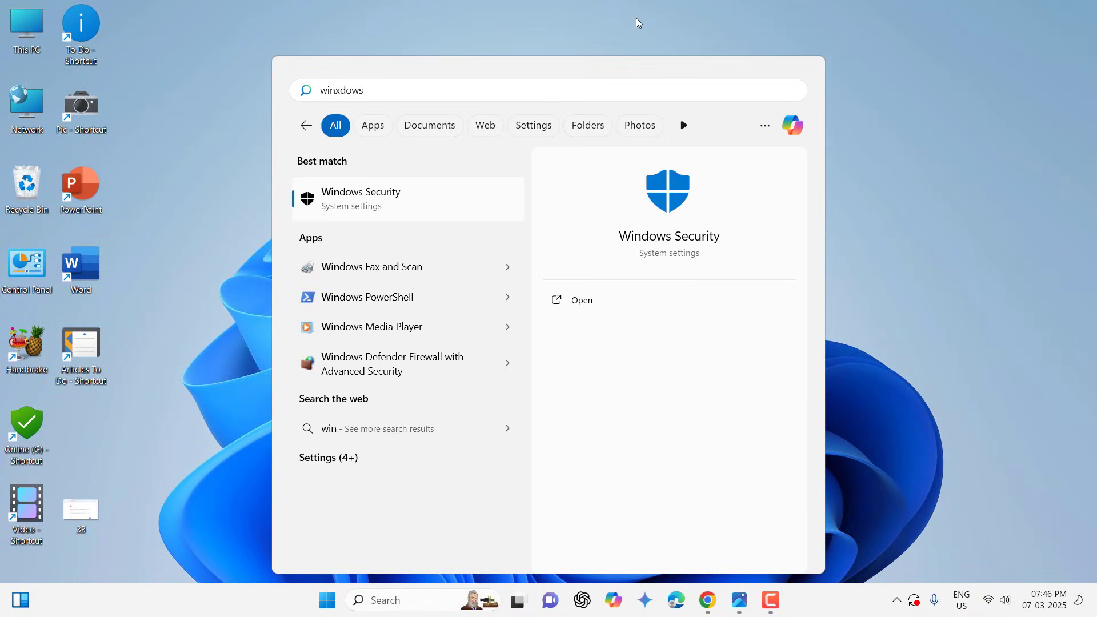
{"action": "key", "text": "ctrl+a"}
{"action": "type", "text": "w"}
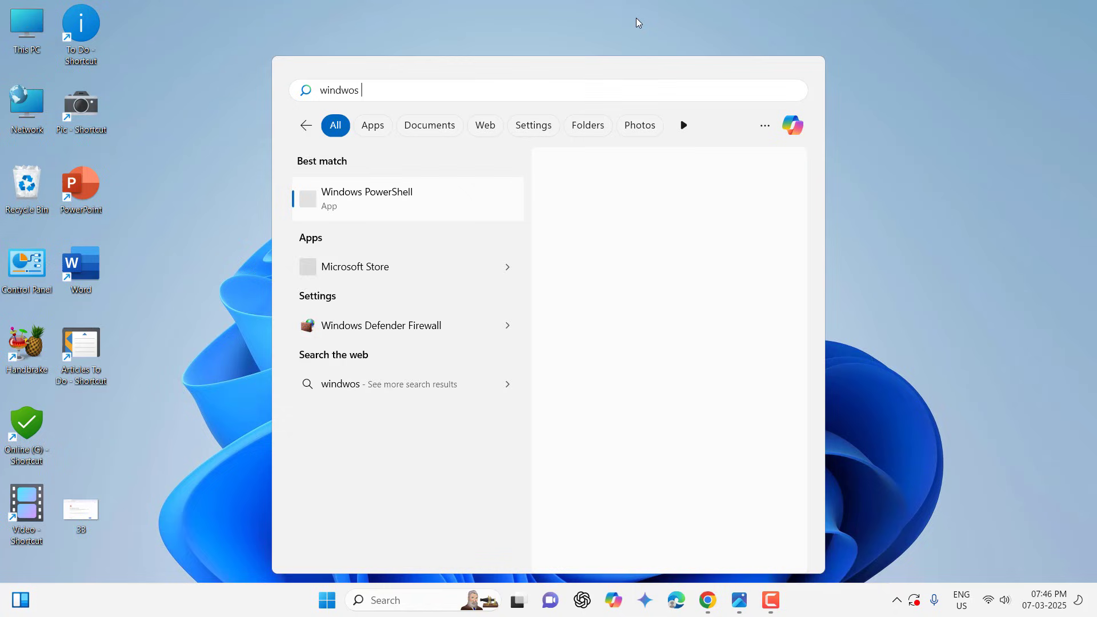
{"action": "type", "text": "secur"}
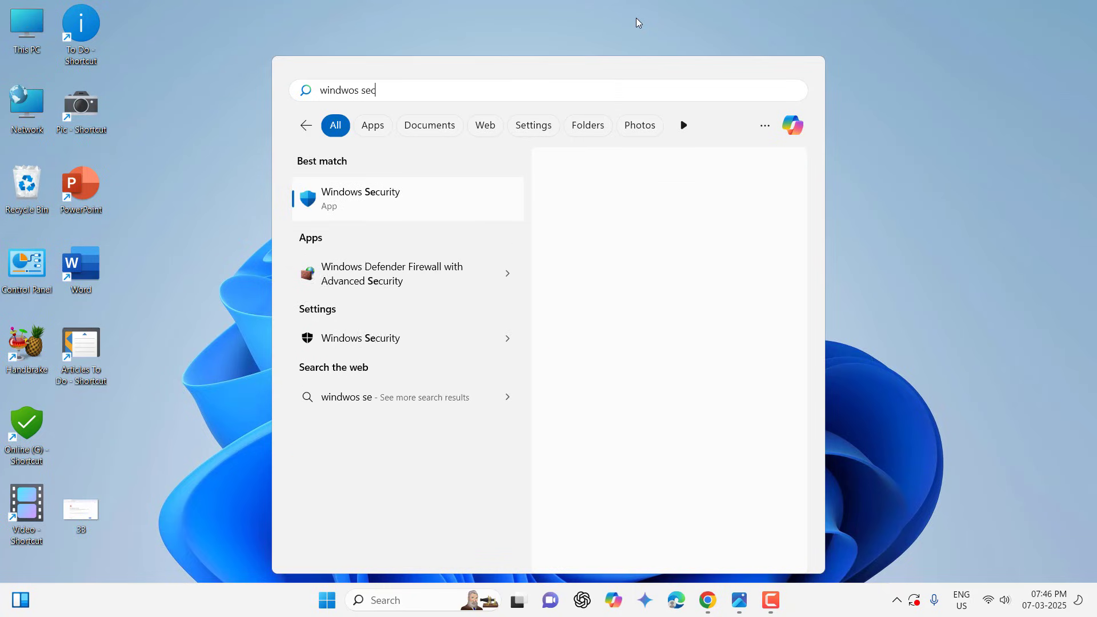
{"action": "left_click", "coordinate": [422, 194]}
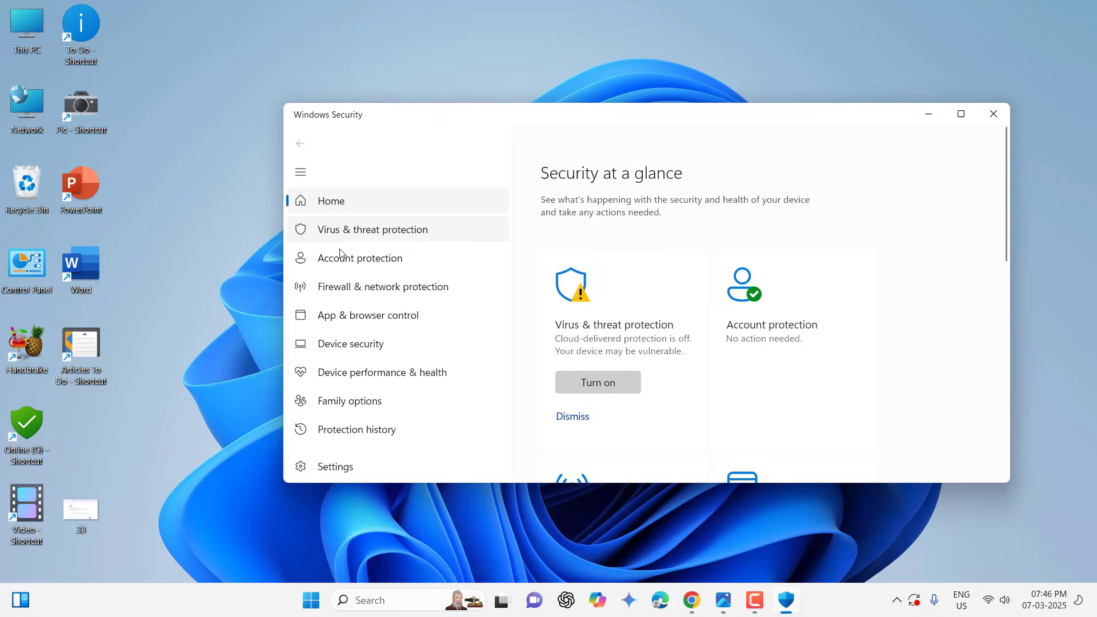
{"action": "left_click", "coordinate": [362, 239]}
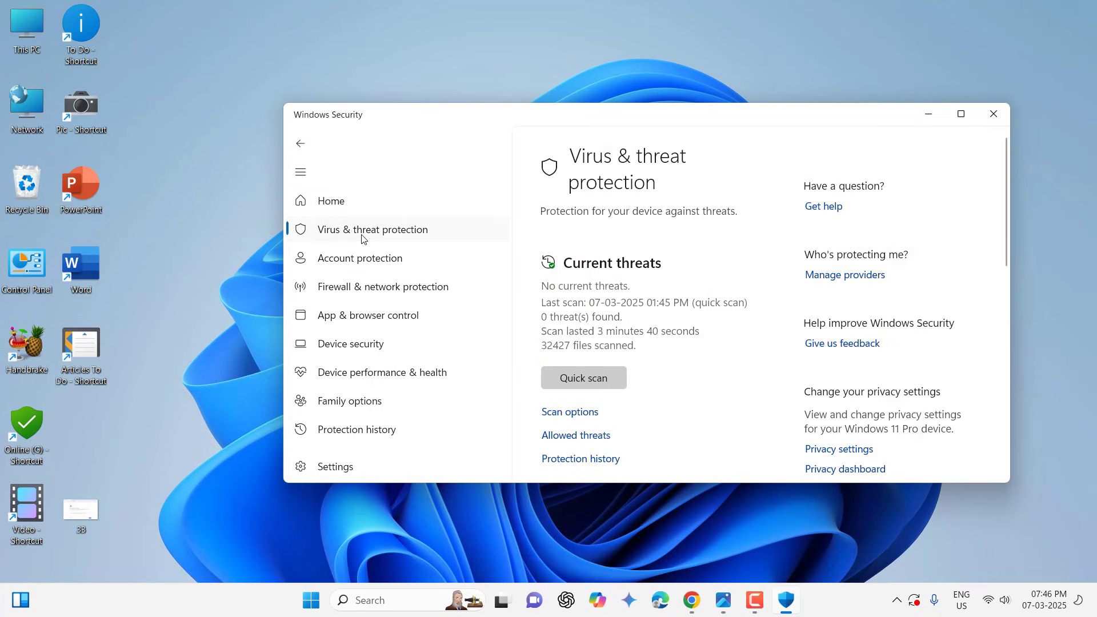
{"action": "scroll", "coordinate": [648, 414], "scroll_direction": "down", "scroll_amount": 2}
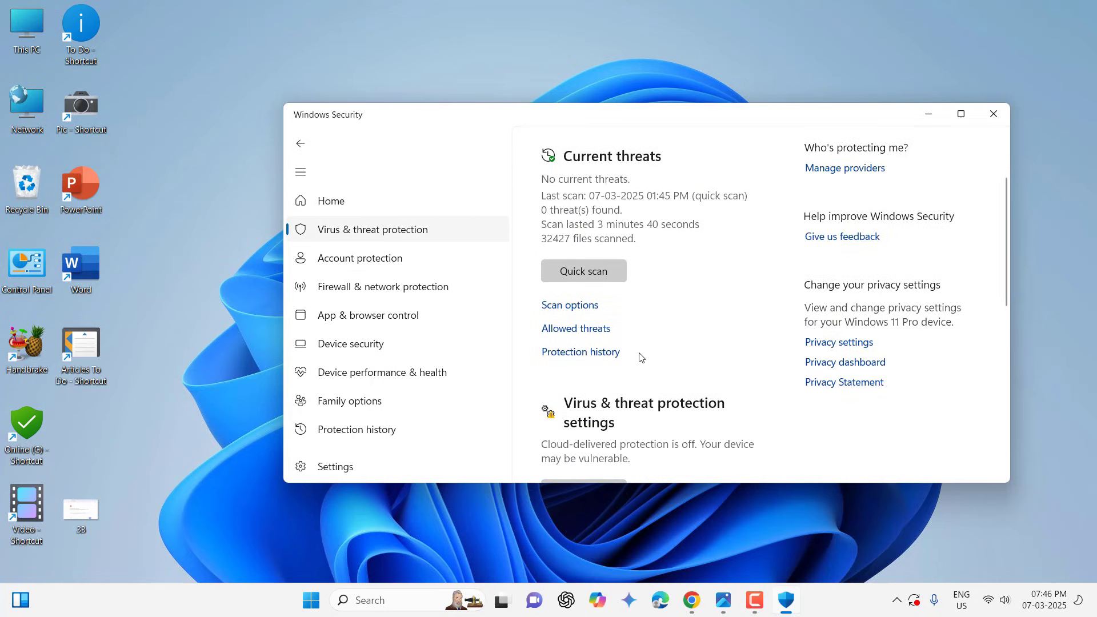
{"action": "scroll", "coordinate": [640, 357], "scroll_direction": "down", "scroll_amount": 3}
{"action": "left_click", "coordinate": [598, 315]}
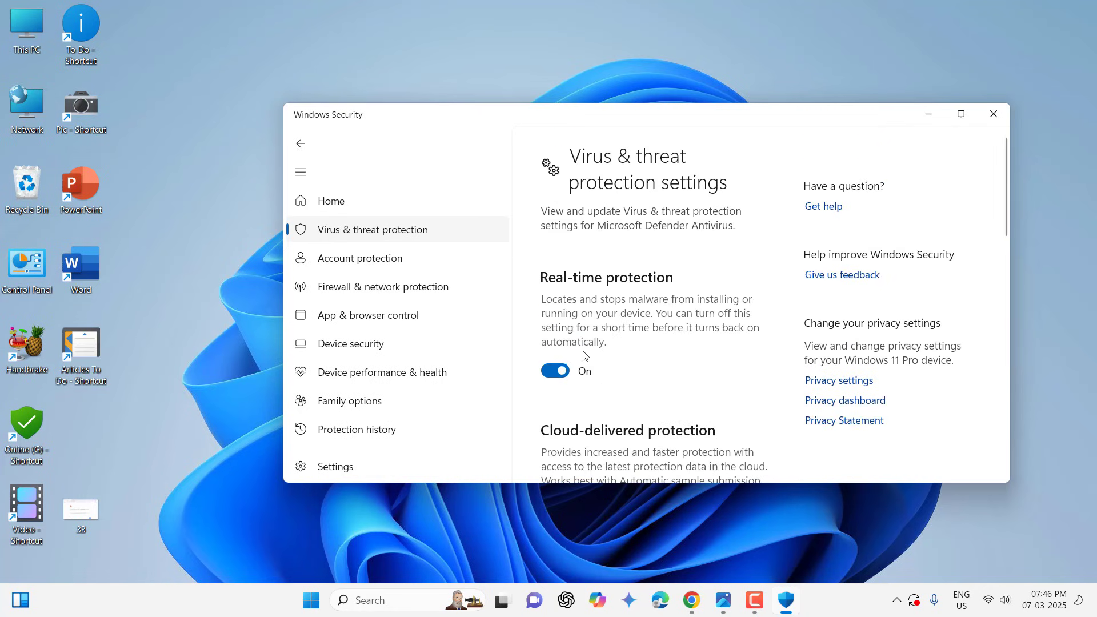
{"action": "left_click", "coordinate": [552, 374]}
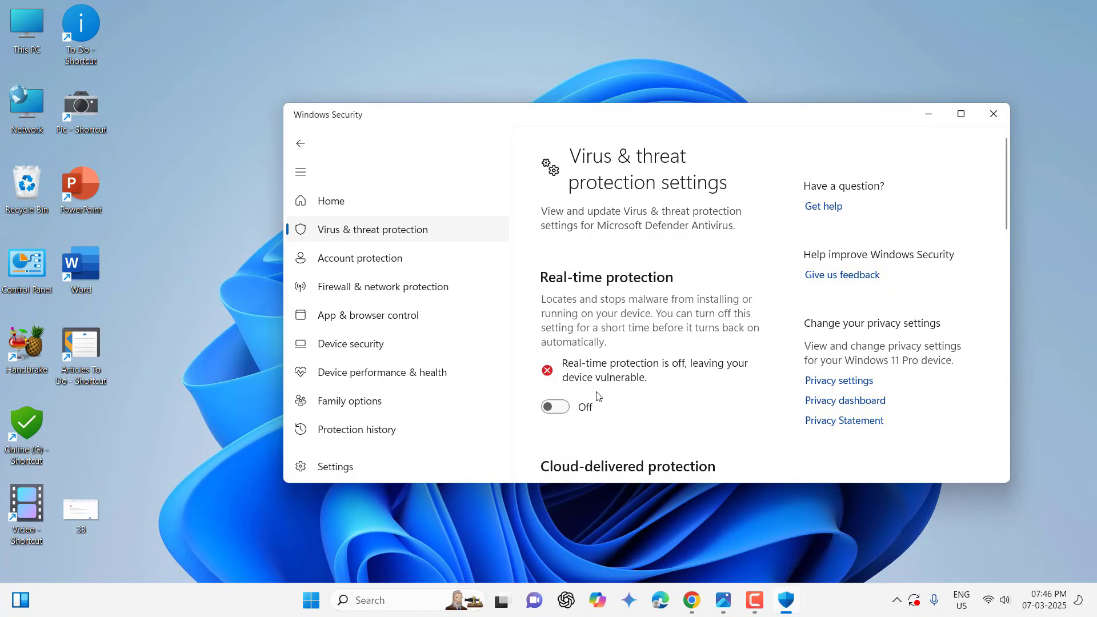
{"action": "left_click", "coordinate": [563, 408]}
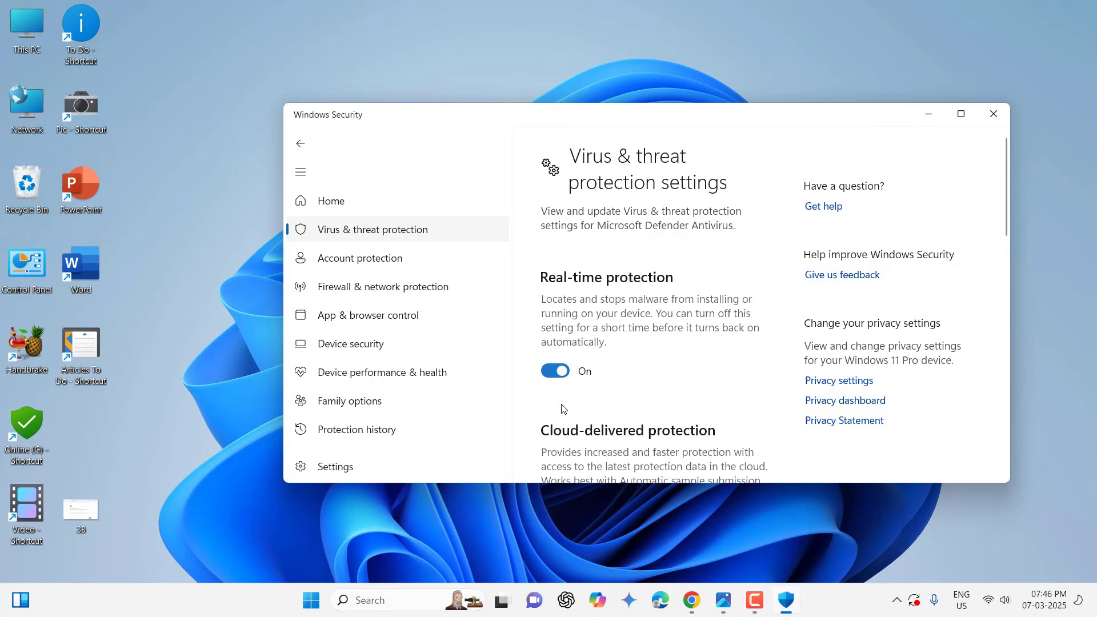
{"action": "left_click", "coordinate": [984, 117]}
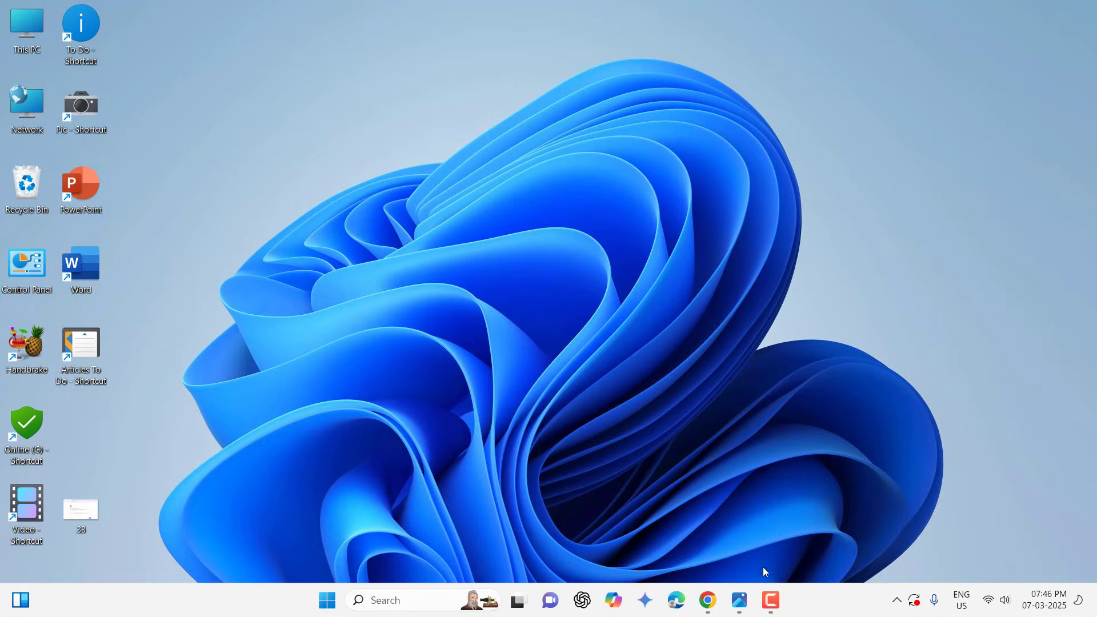
{"action": "left_click", "coordinate": [739, 601]}
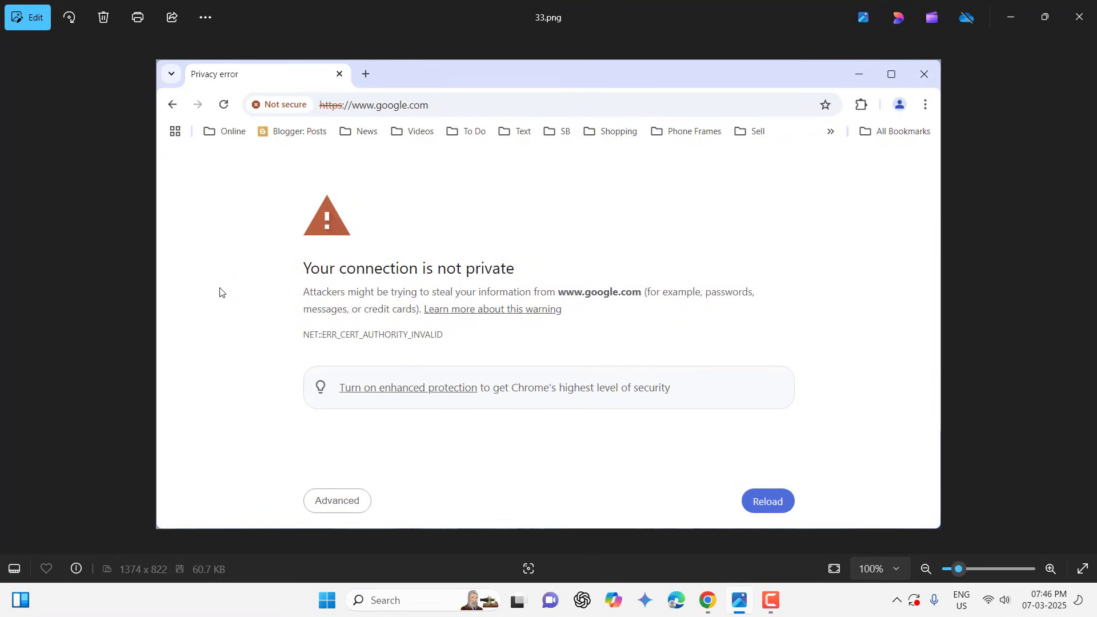